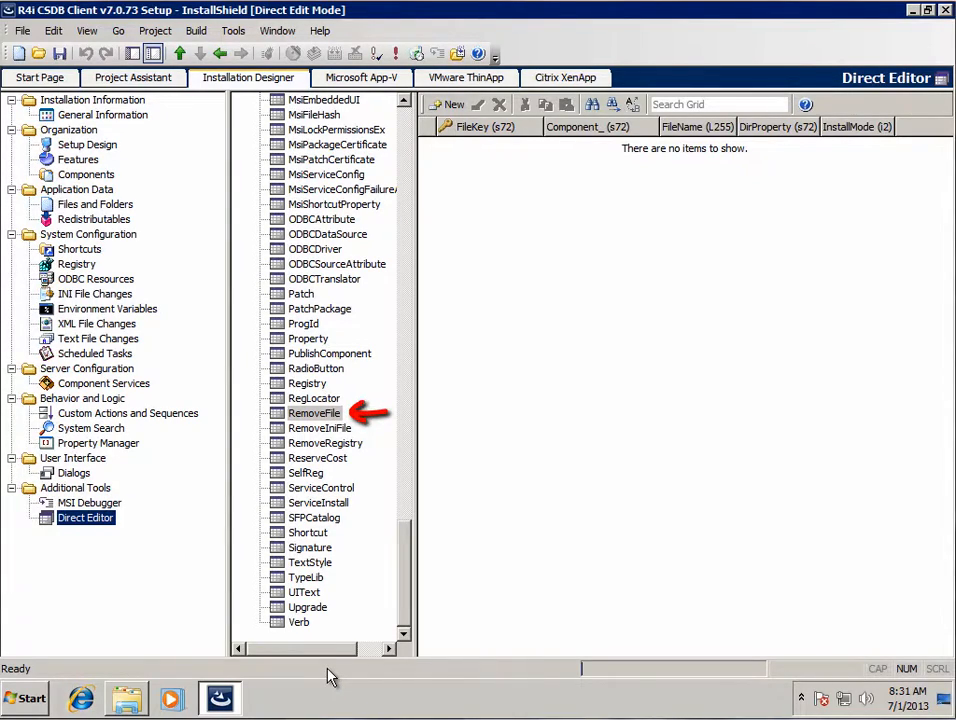
Step: Review the RemoveFile table and the contents of the InclFiles destination folder in Files and Folders
left_click(297, 415)
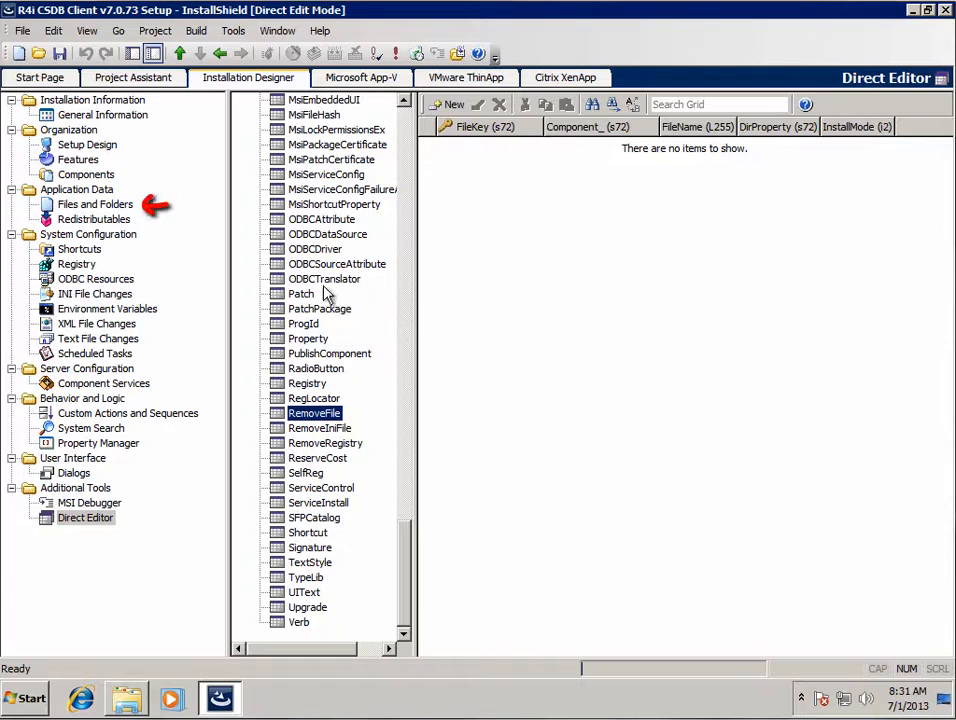
left_click(75, 204)
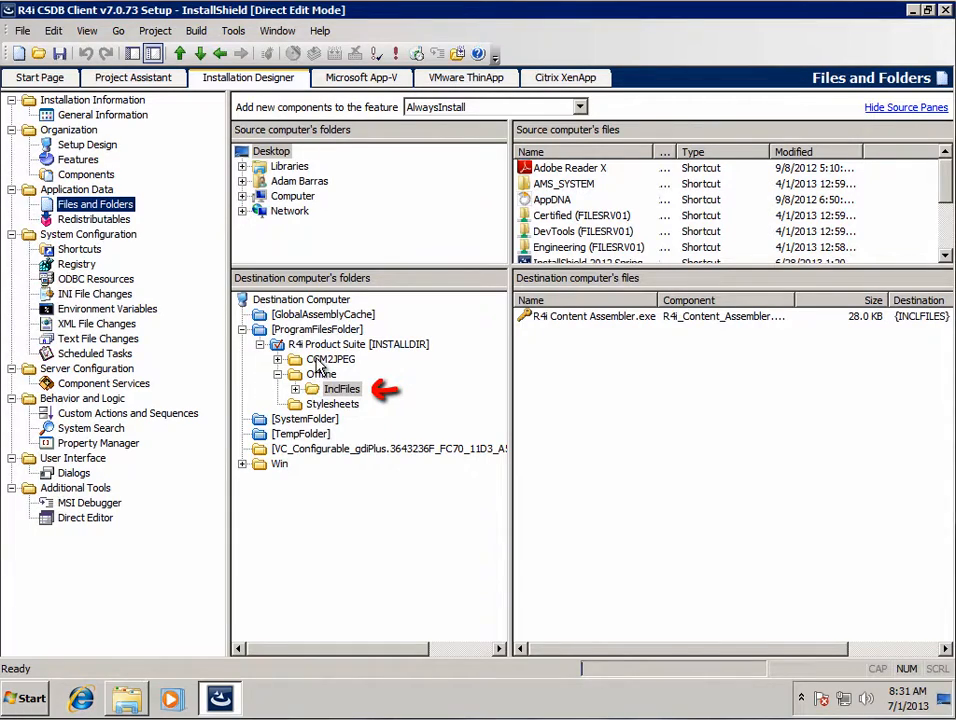
left_click(334, 392)
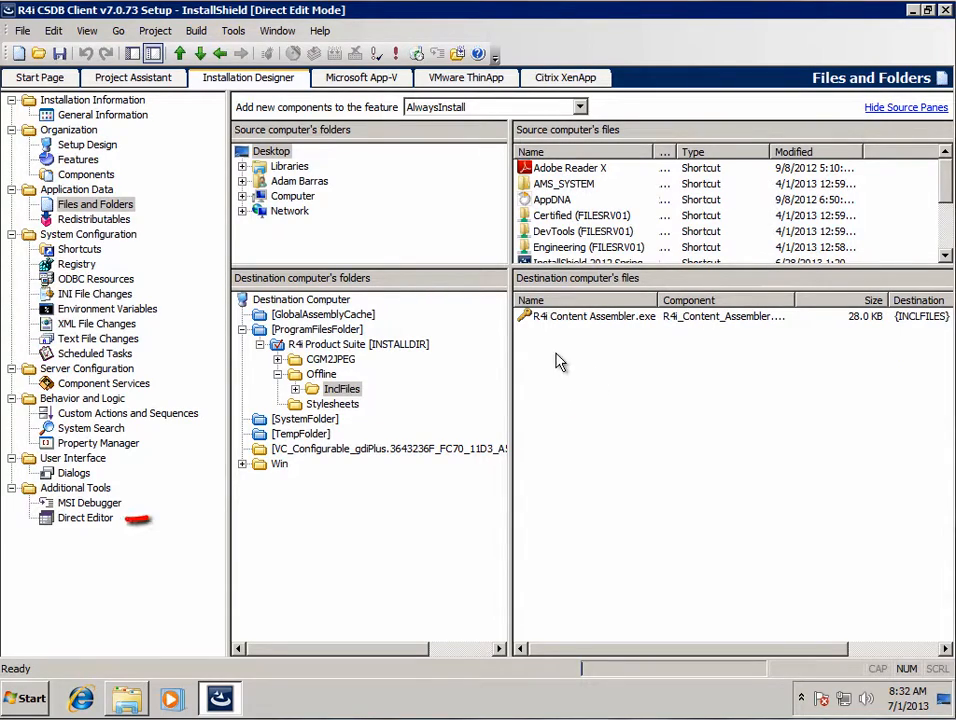
Step: Examine the field descriptions for a new RemoveFile record, from FileKey through InstallMode, and dismiss the record unsaved
left_click(77, 527)
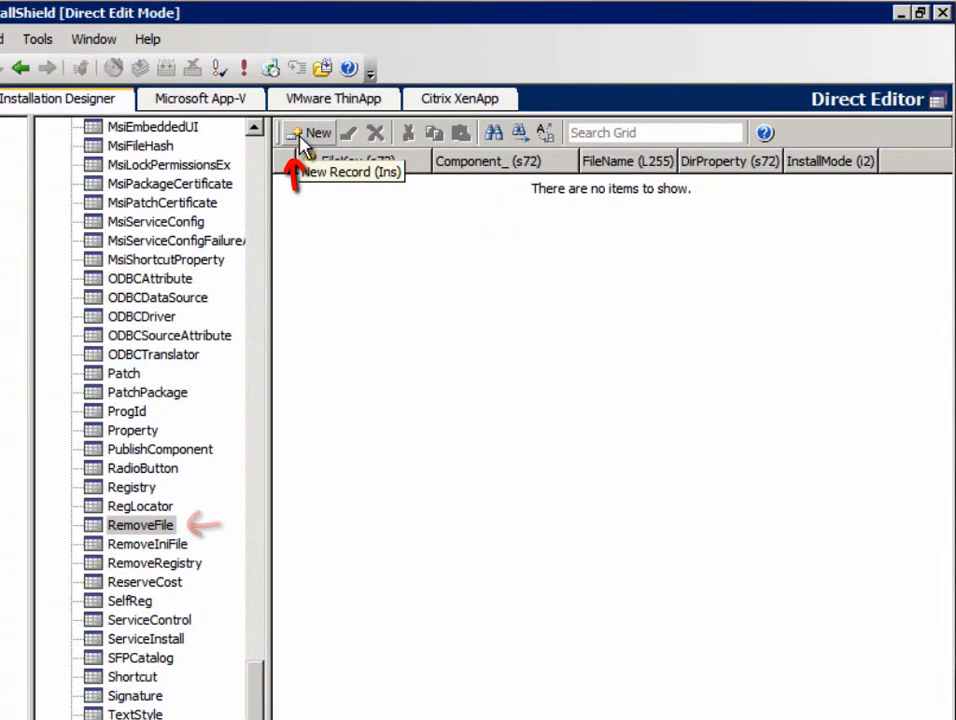
left_click(300, 138)
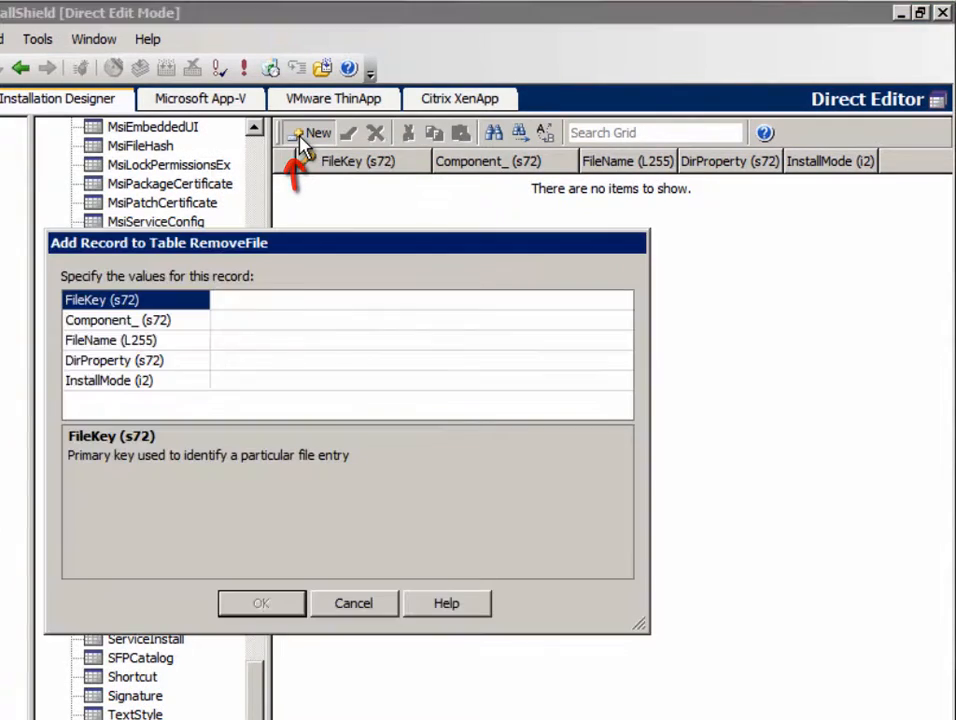
left_click_drag(288, 248, 544, 254)
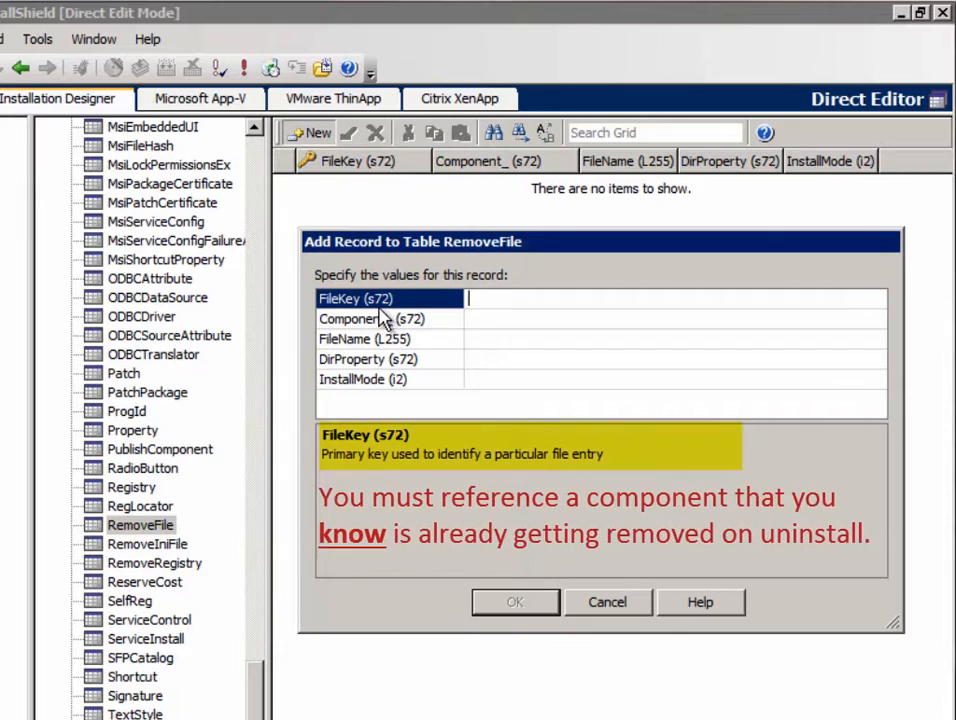
left_click(452, 322)
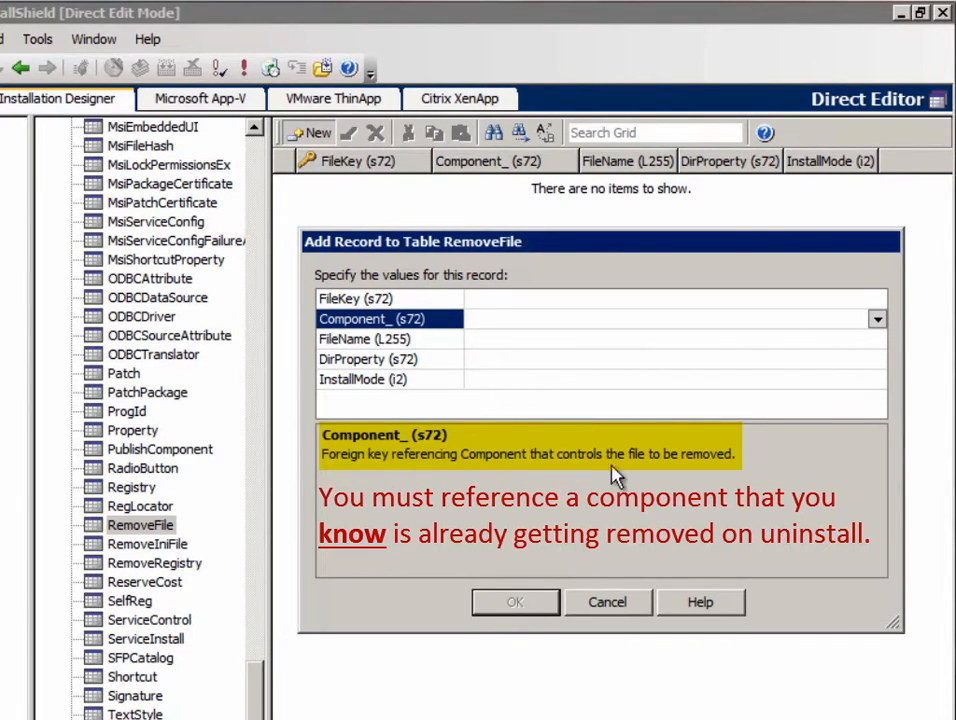
left_click(419, 340)
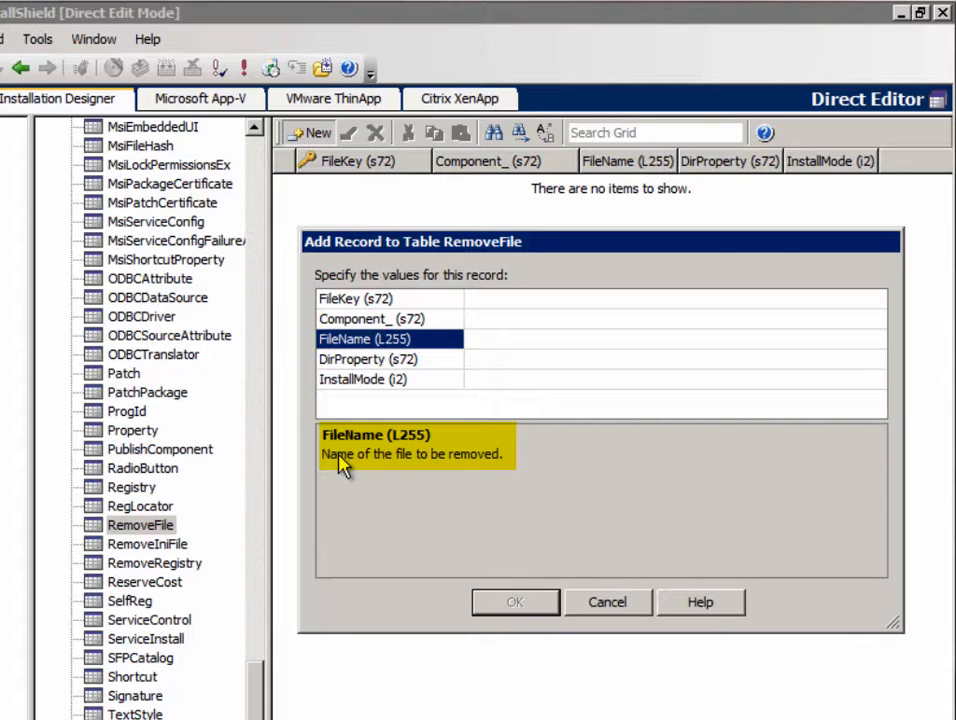
left_click(450, 362)
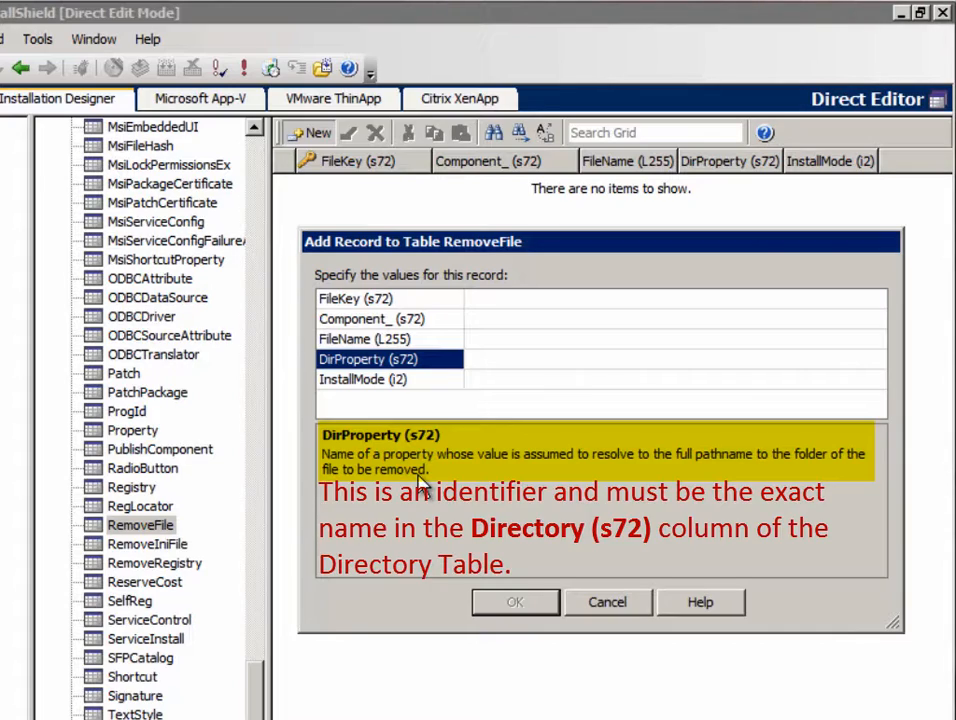
left_click(425, 381)
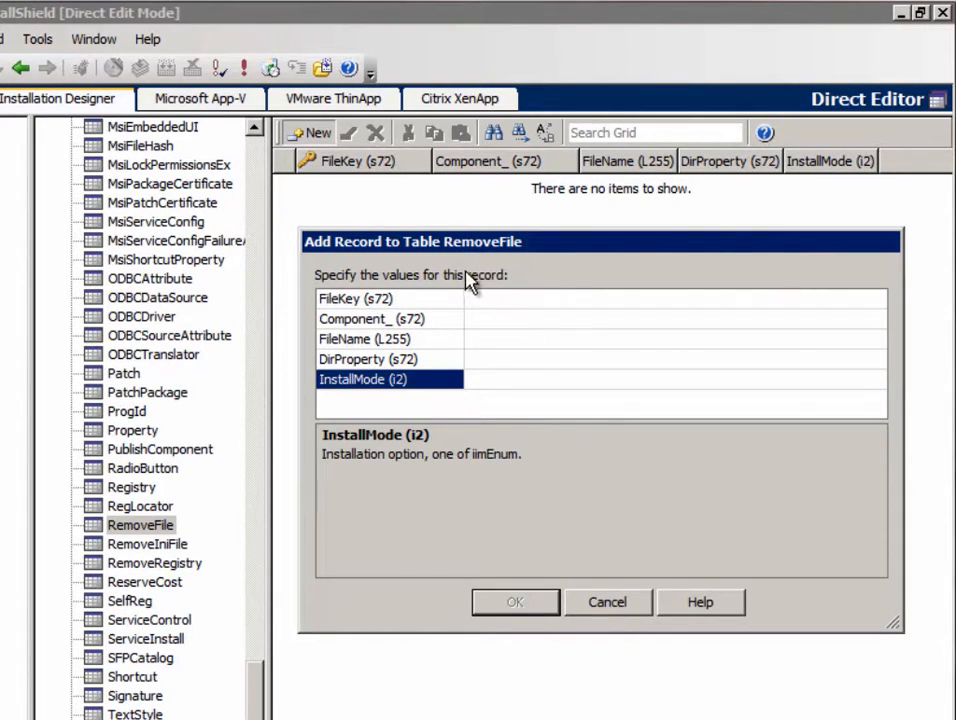
left_click(440, 360)
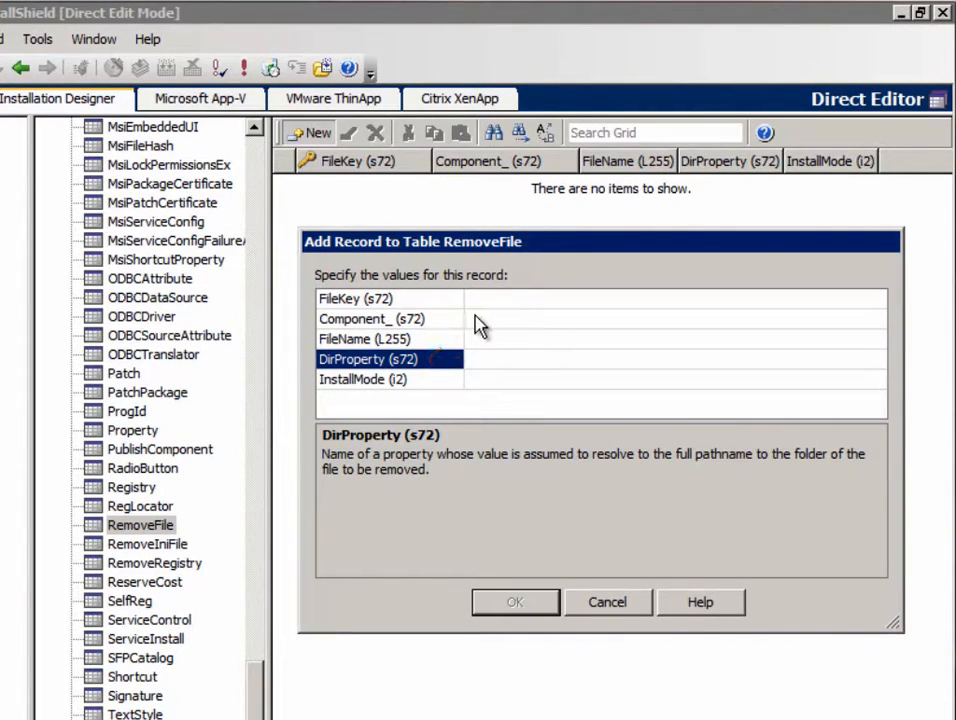
left_click(615, 605)
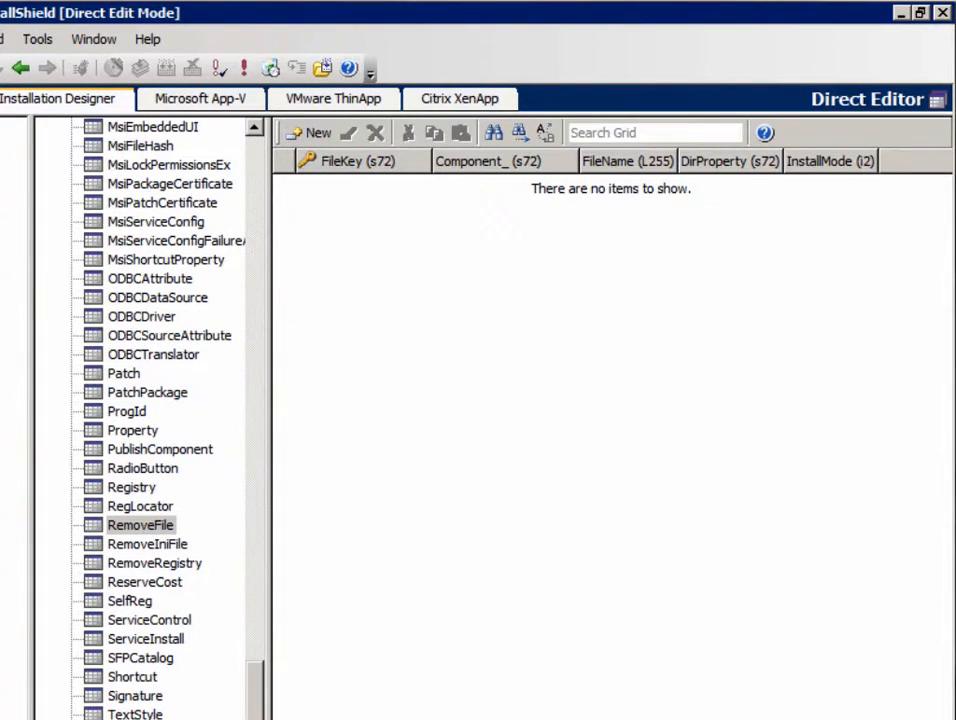
Step: Locate the InclFiles destination folder in Files and Folders and open the Directory table in the Direct Editor
left_click(3, 200)
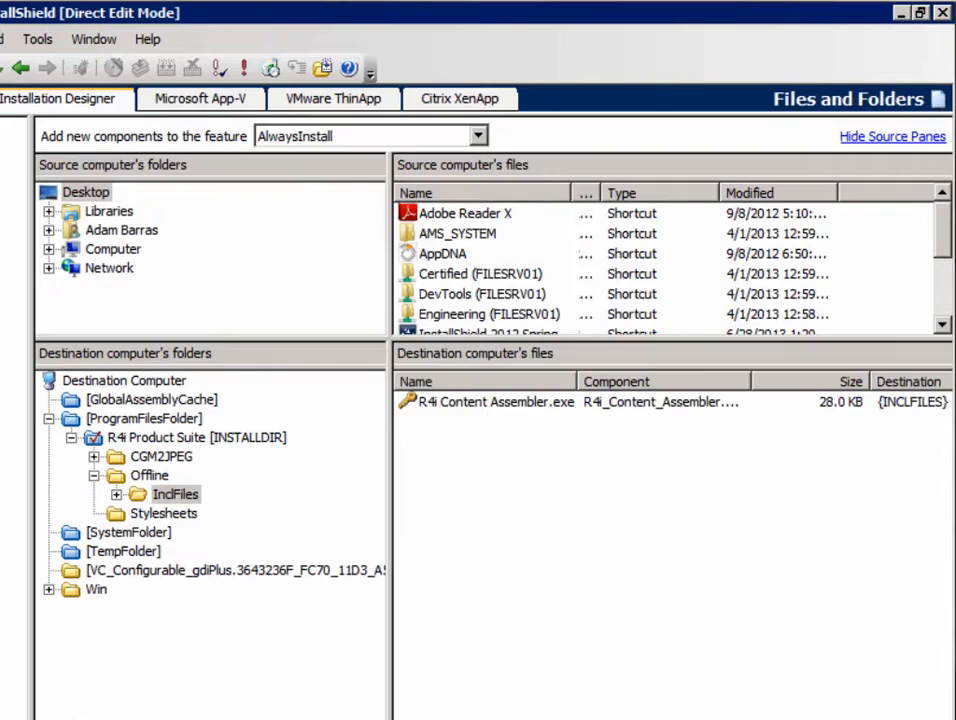
left_click(172, 498)
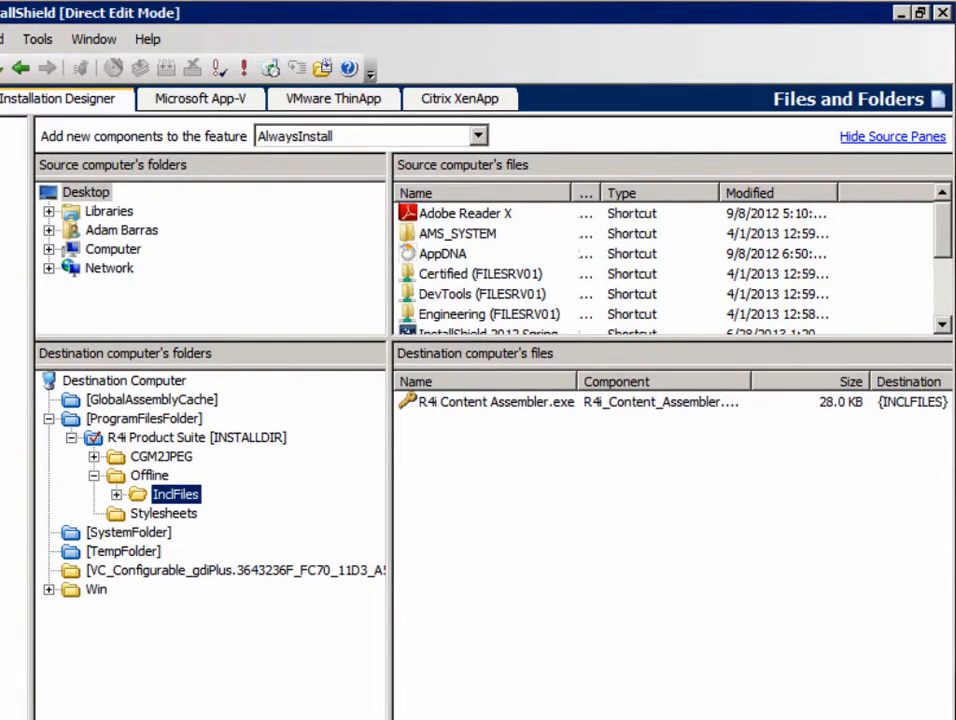
left_click(5, 630)
left_click_drag(265, 692, 283, 203)
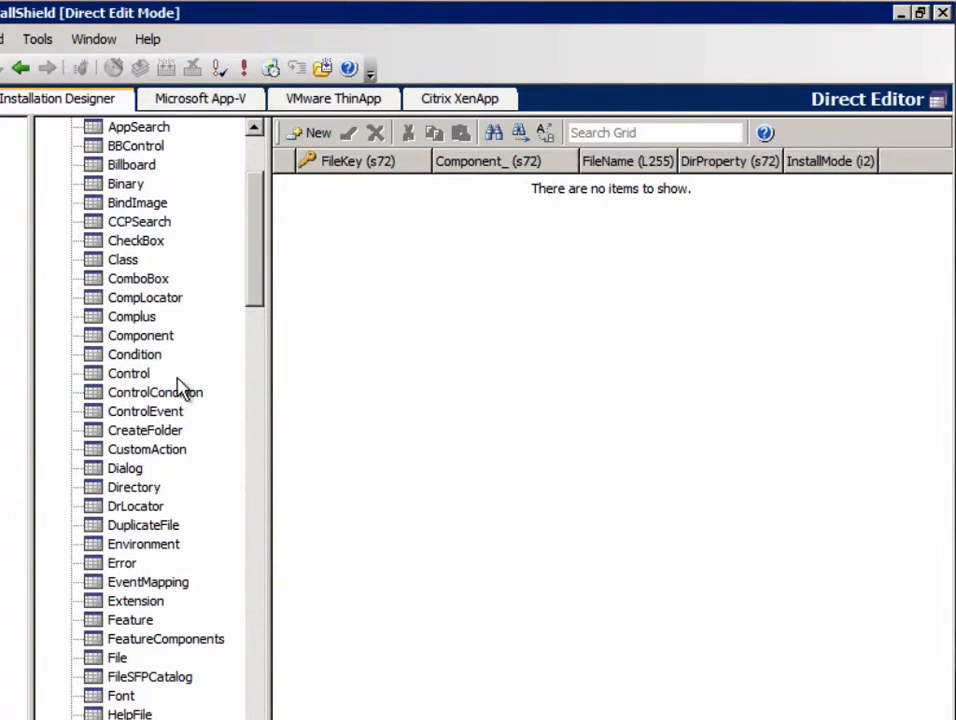
left_click(137, 489)
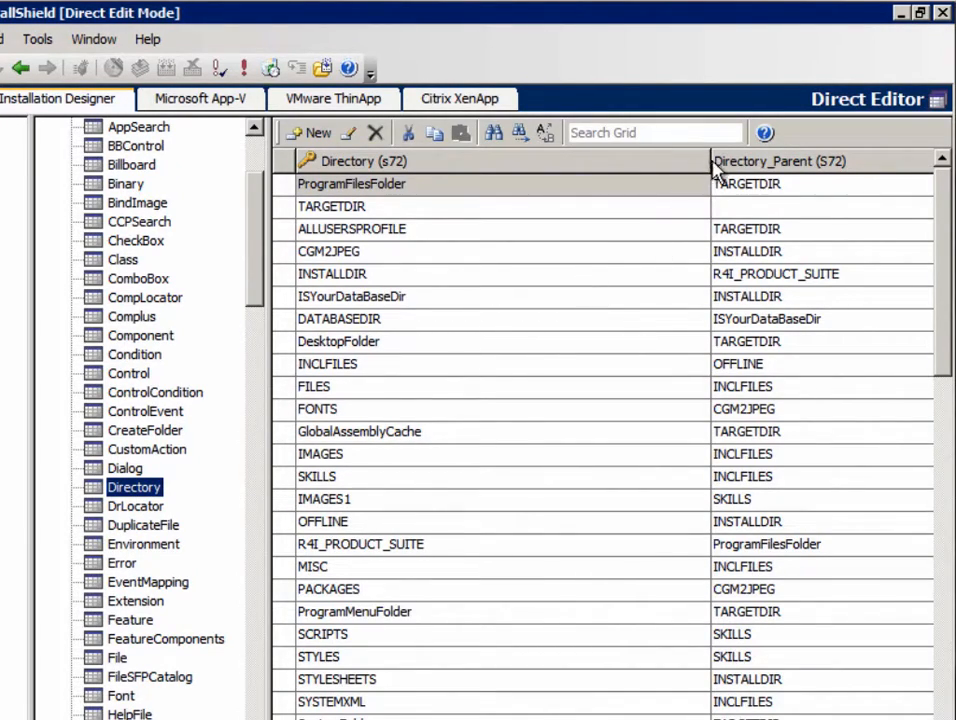
Step: Narrow the Directory and Directory_Parent columns and compare the INCLFILES row with the InclFiles folder in Files and Folders
left_click_drag(712, 162, 522, 162)
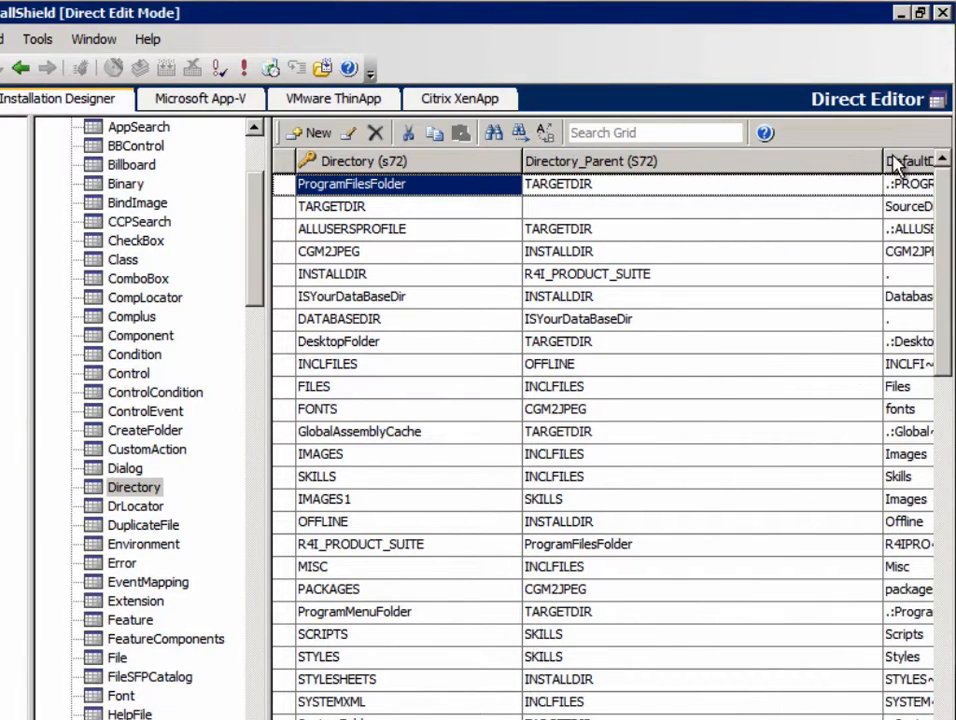
left_click_drag(717, 160, 714, 160)
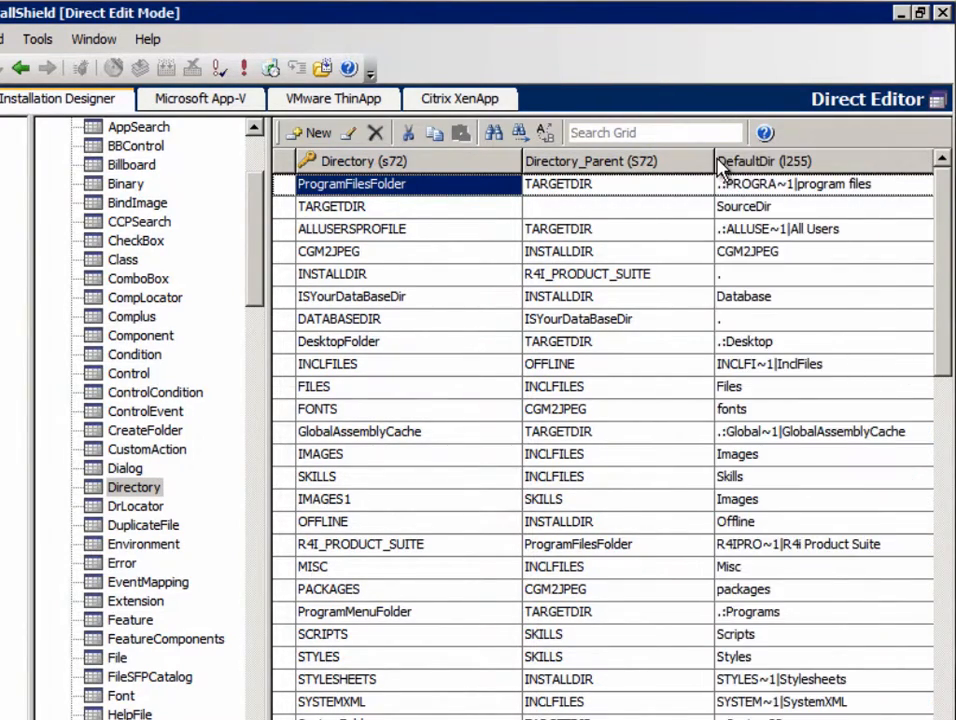
left_click(380, 368)
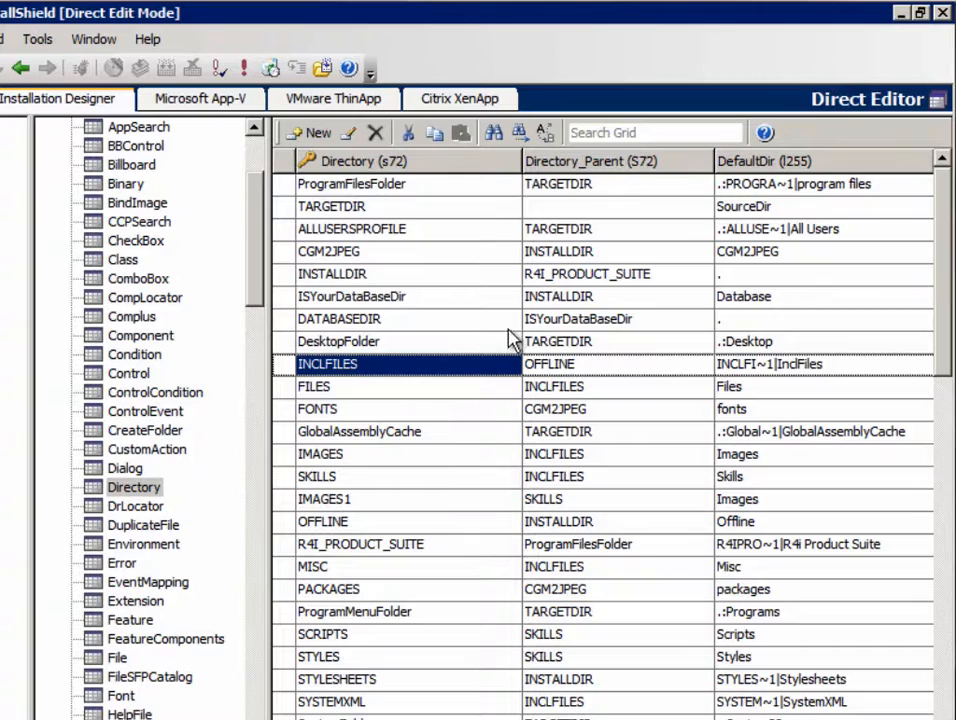
left_click(786, 368)
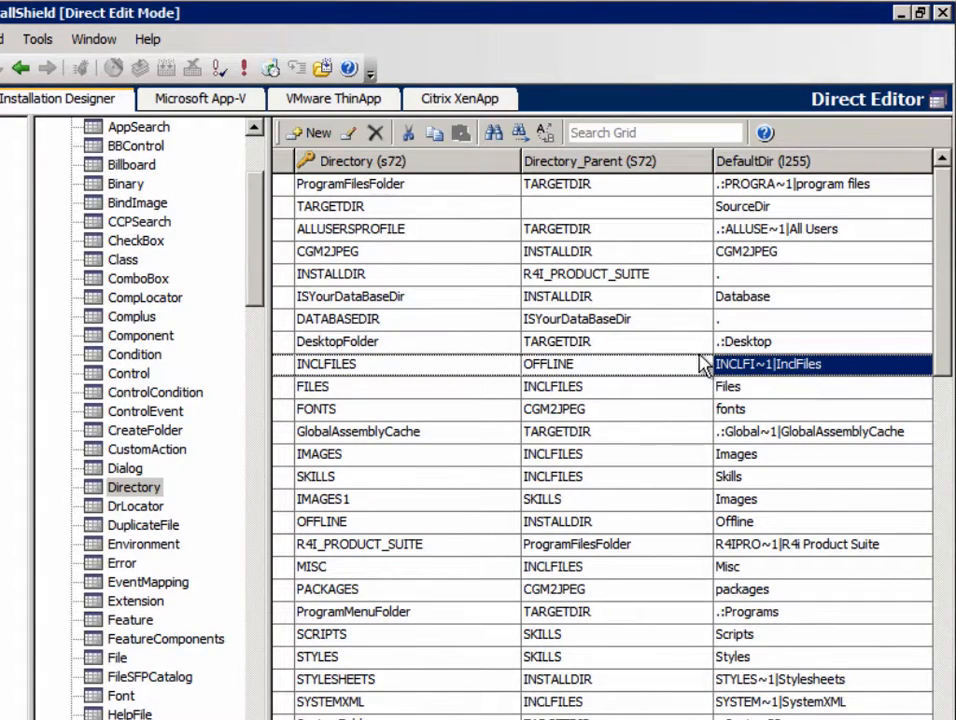
left_click(575, 369)
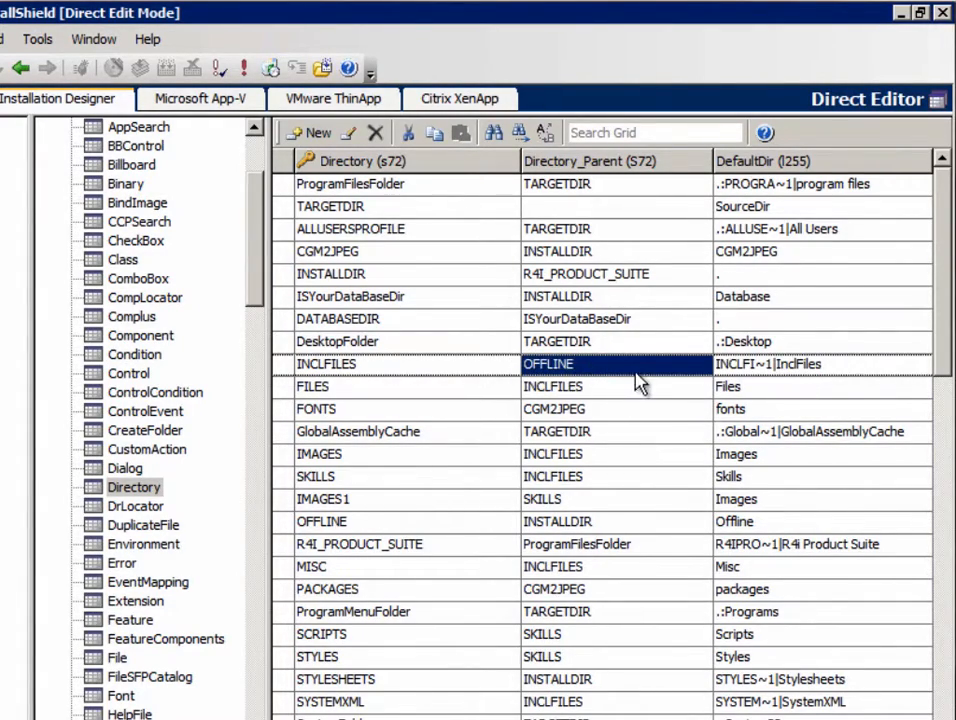
left_click(348, 373)
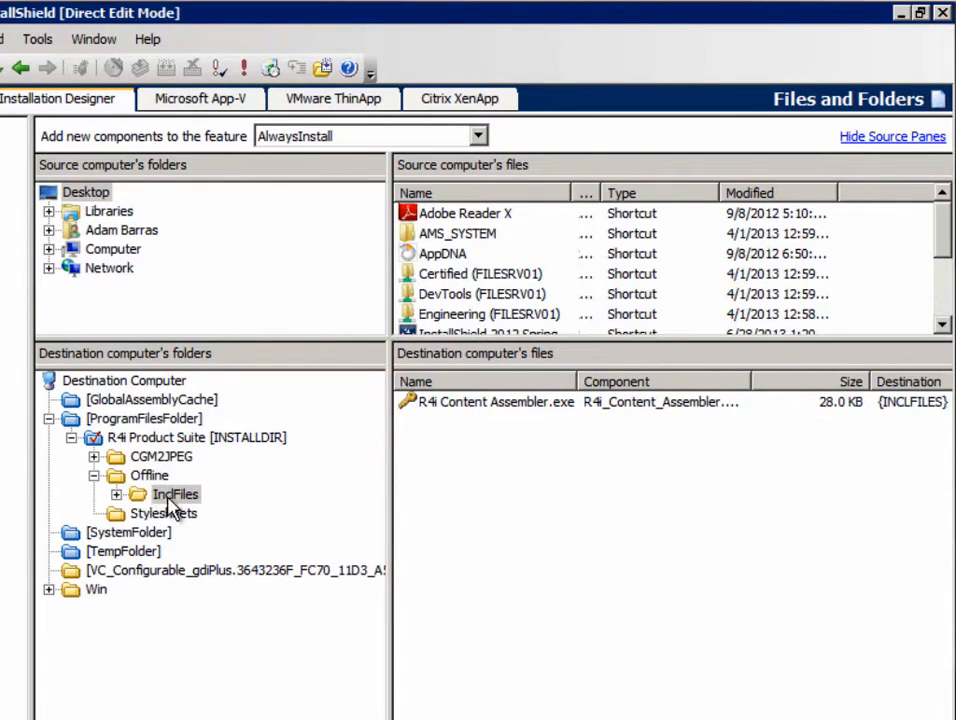
left_click(174, 496)
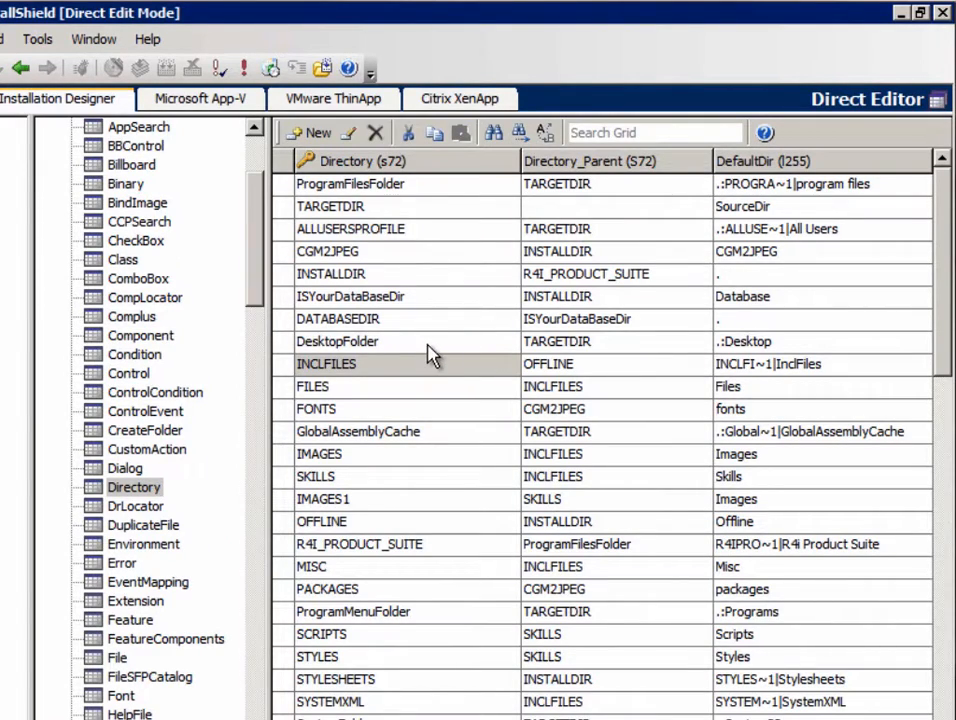
left_click(740, 366)
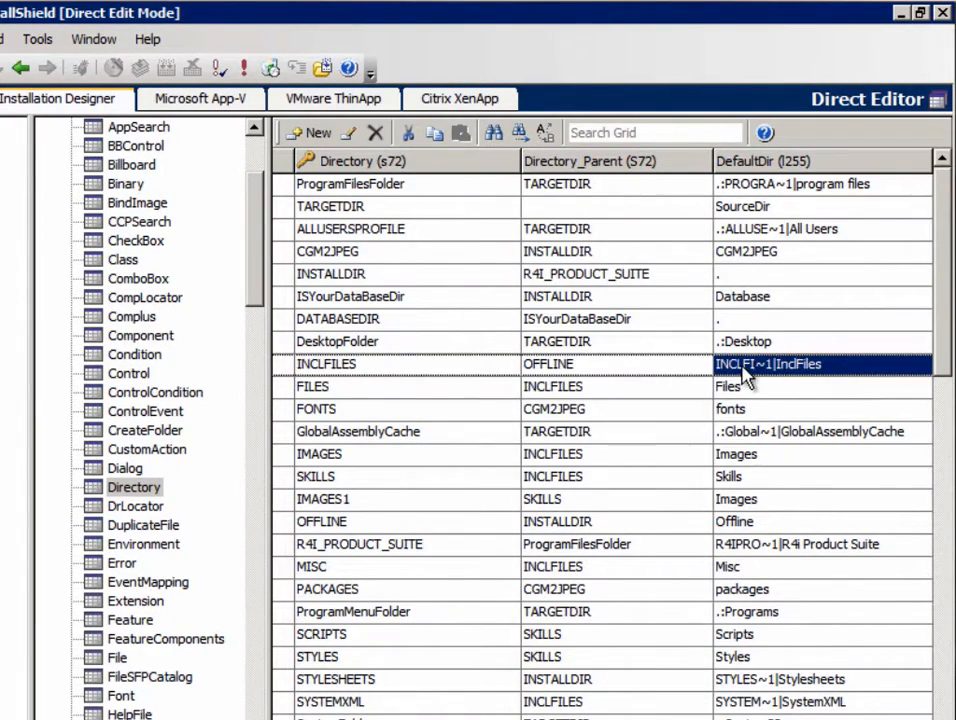
Step: Copy the identifier INCLFILES from the Directory column of the Directory table
left_click(420, 368)
left_click(375, 370)
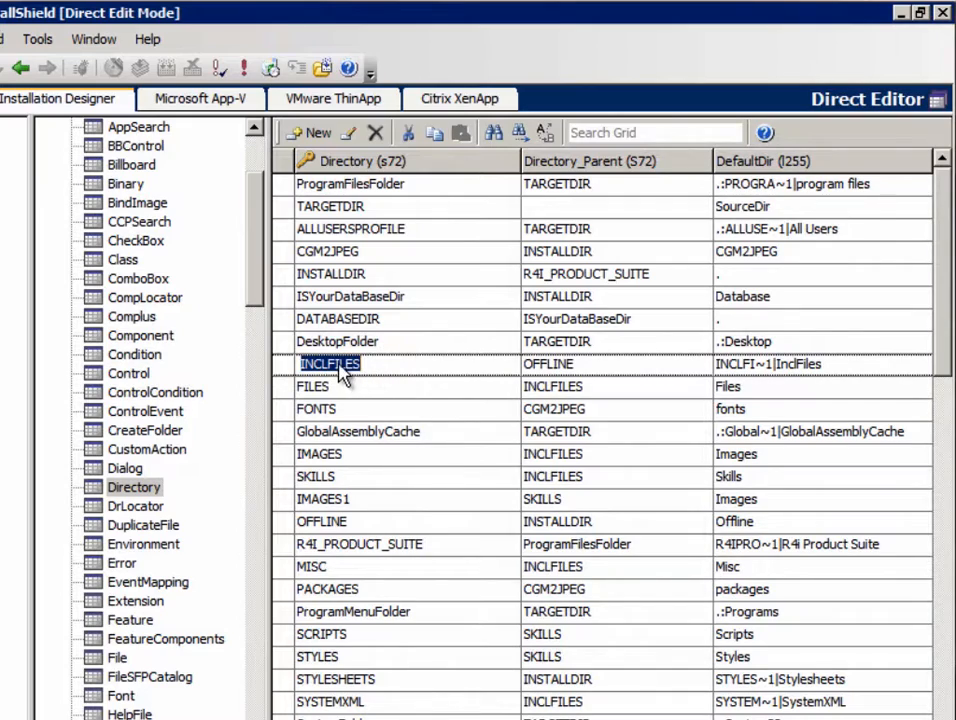
right_click(343, 374)
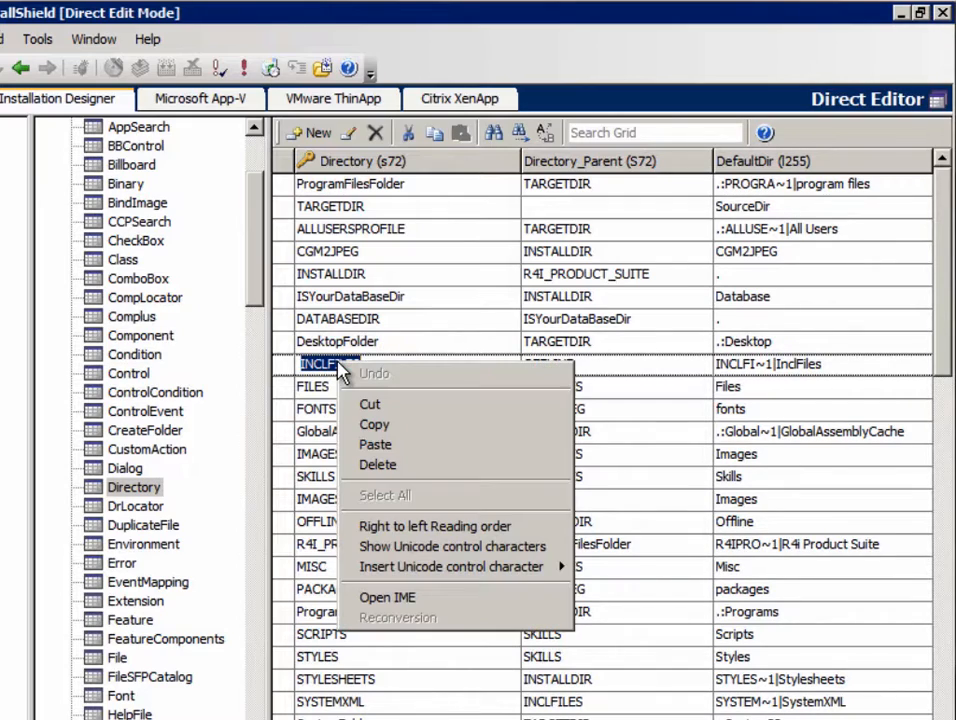
left_click(397, 430)
left_click(444, 372)
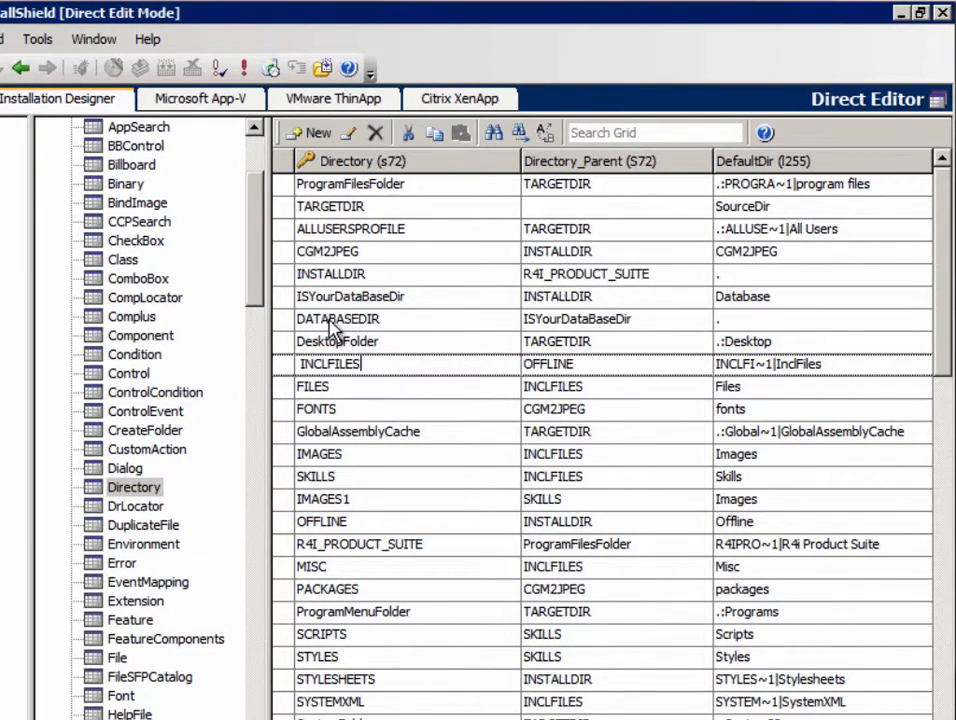
Step: Start a new record in the RemoveFile table with the FileKey RemoveFiles_INCLFILES
left_click_drag(258, 237, 235, 696)
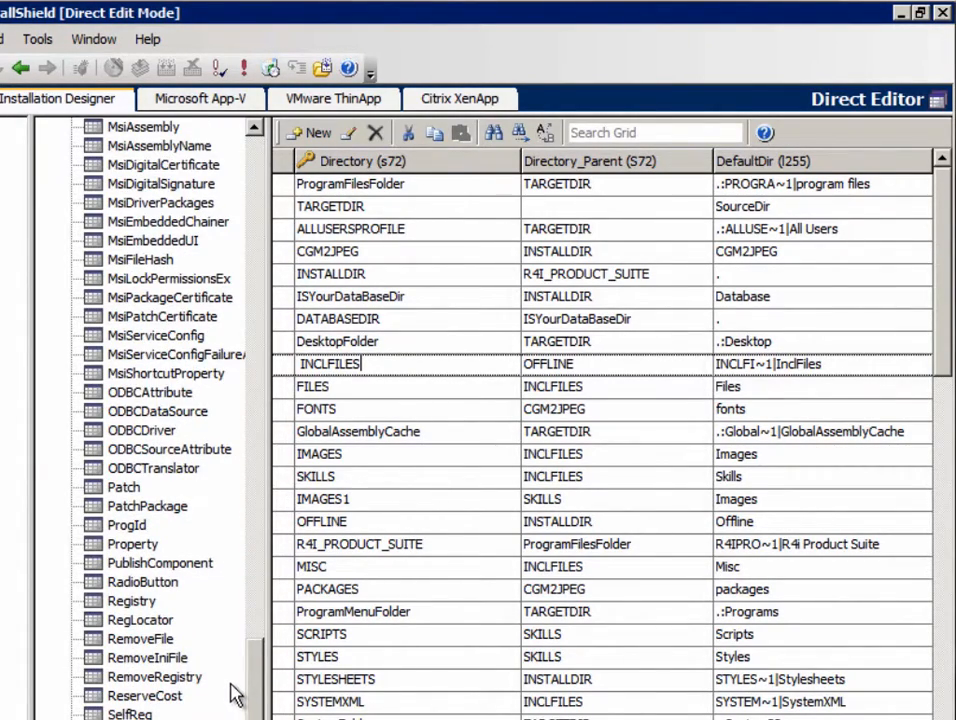
left_click(130, 641)
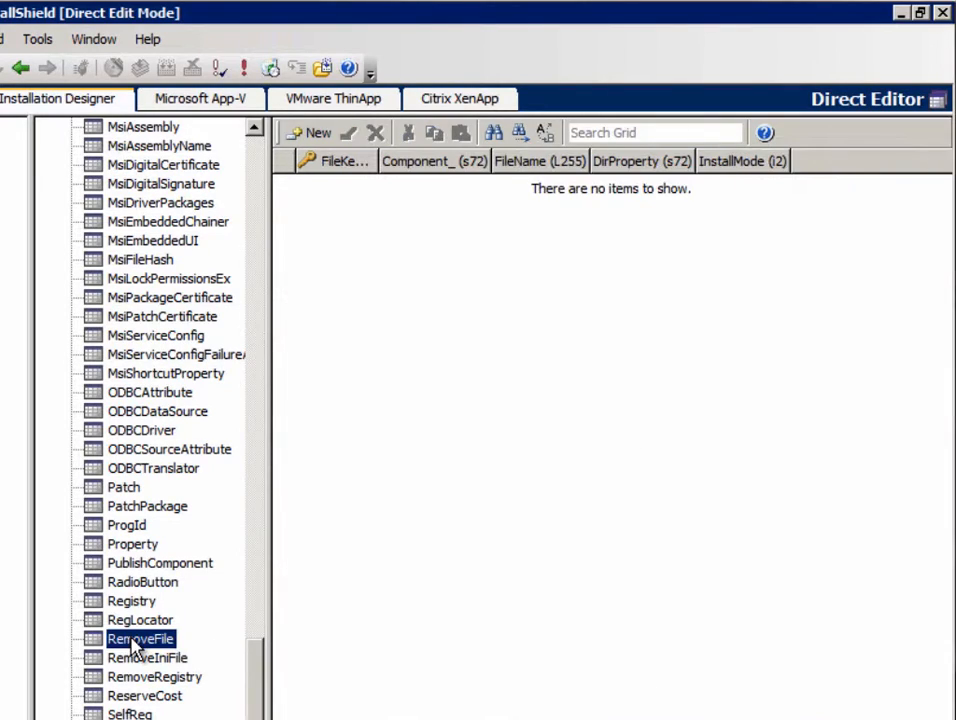
left_click(300, 134)
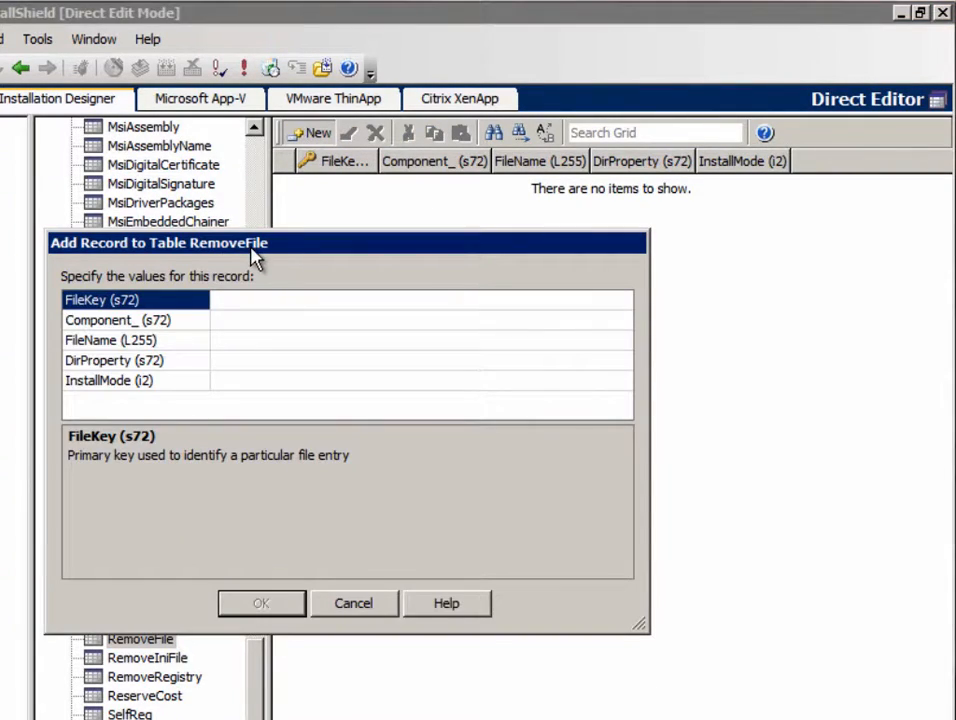
left_click_drag(265, 250, 513, 268)
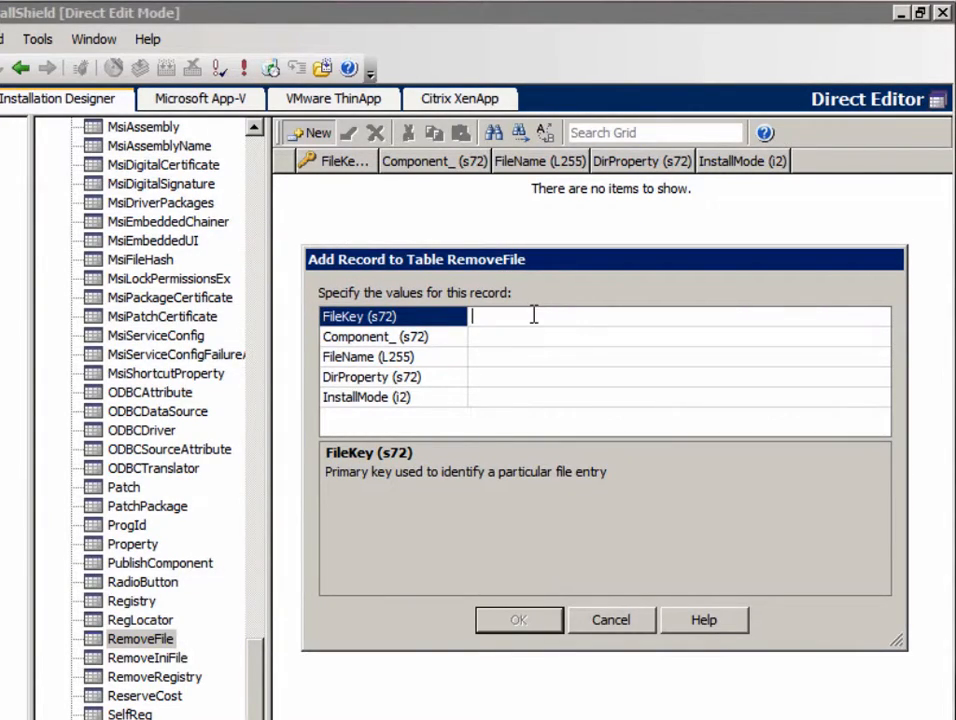
type("RemoveFiles_INCLFILES")
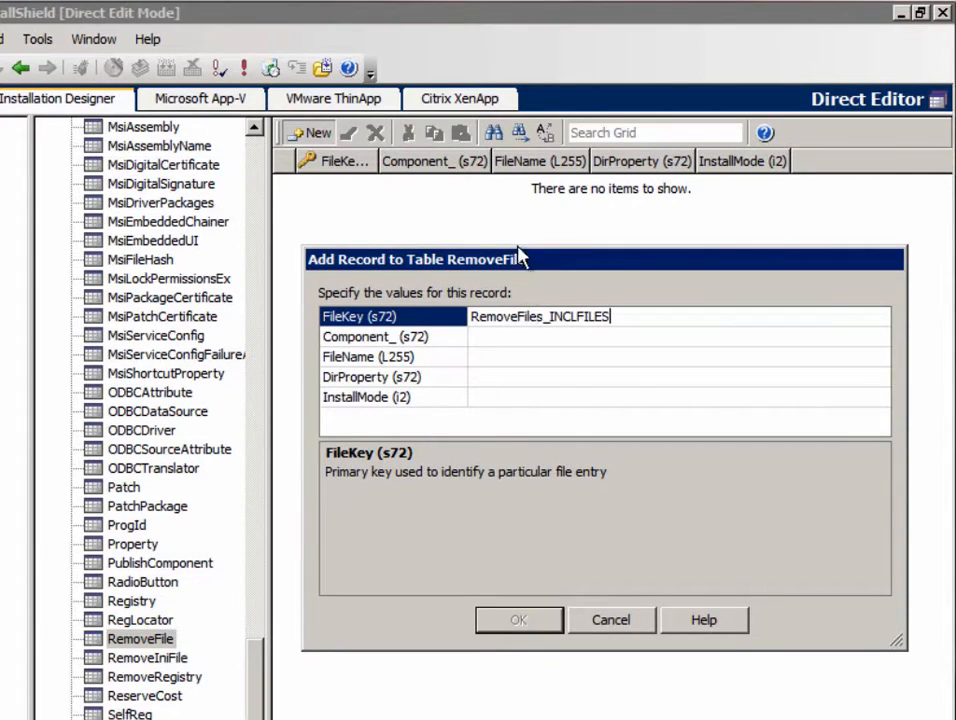
Step: Set the new RemoveFile record's Component_ to Audit and its FileName to example.ini
left_click(521, 336)
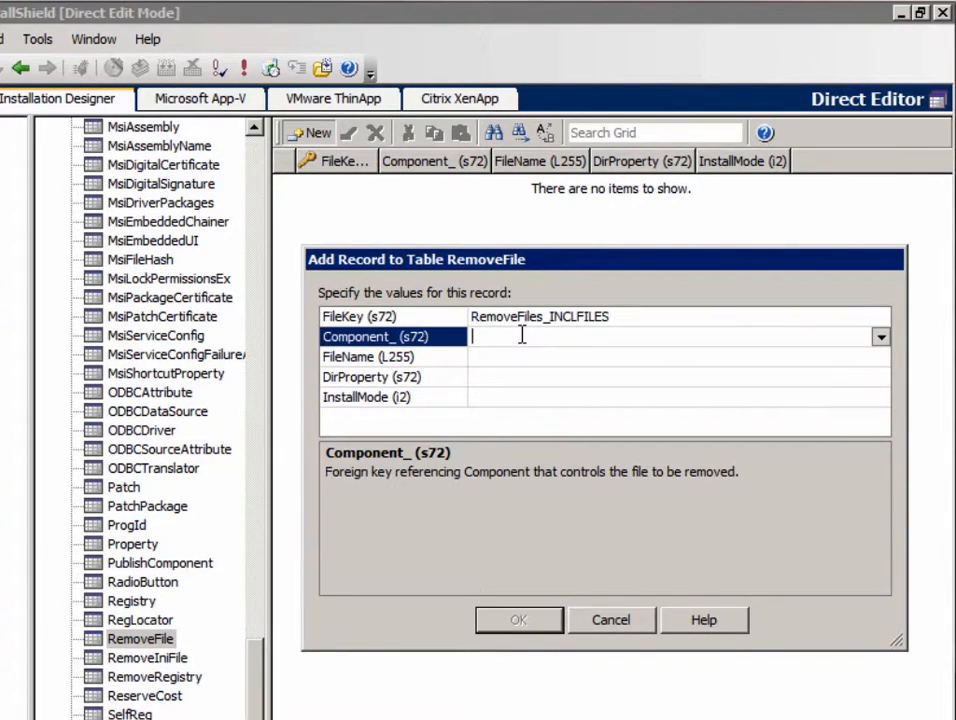
type("Audit")
left_click(513, 358)
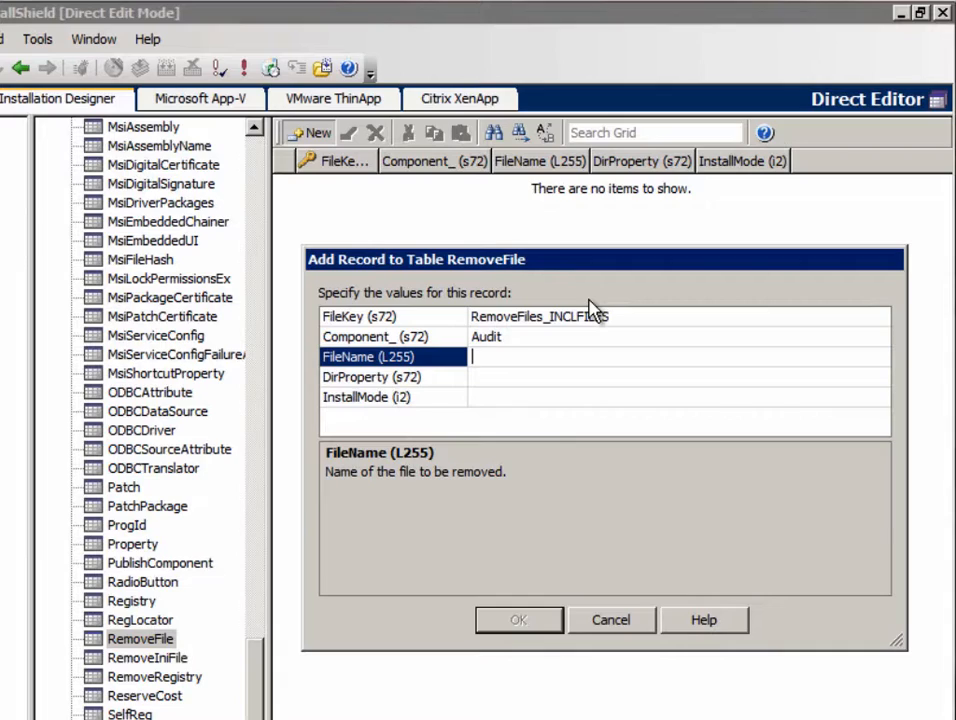
type("mple.ini")
key("Tab")
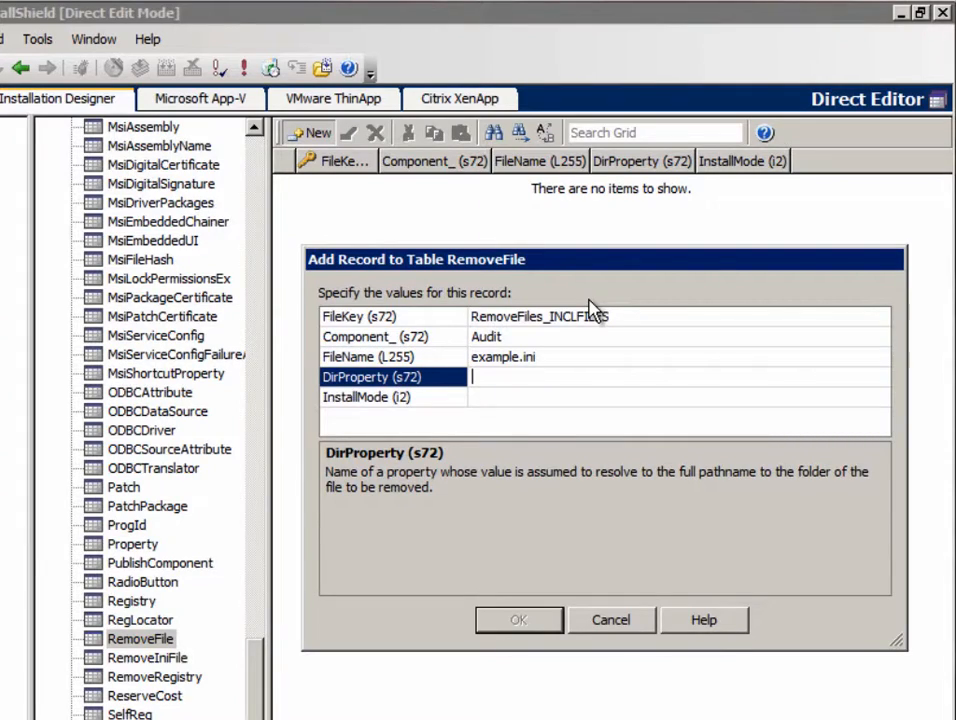
Step: Replace the new RemoveFile record's FileName with the wildcard *.ini
left_click(546, 357)
double_click(546, 357)
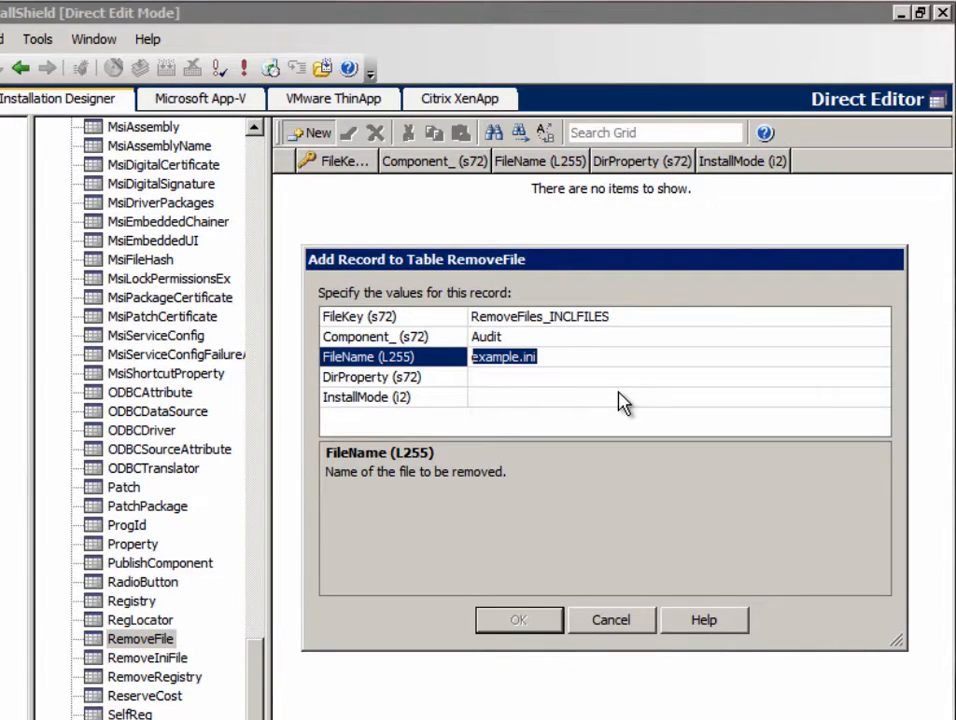
key("Delete")
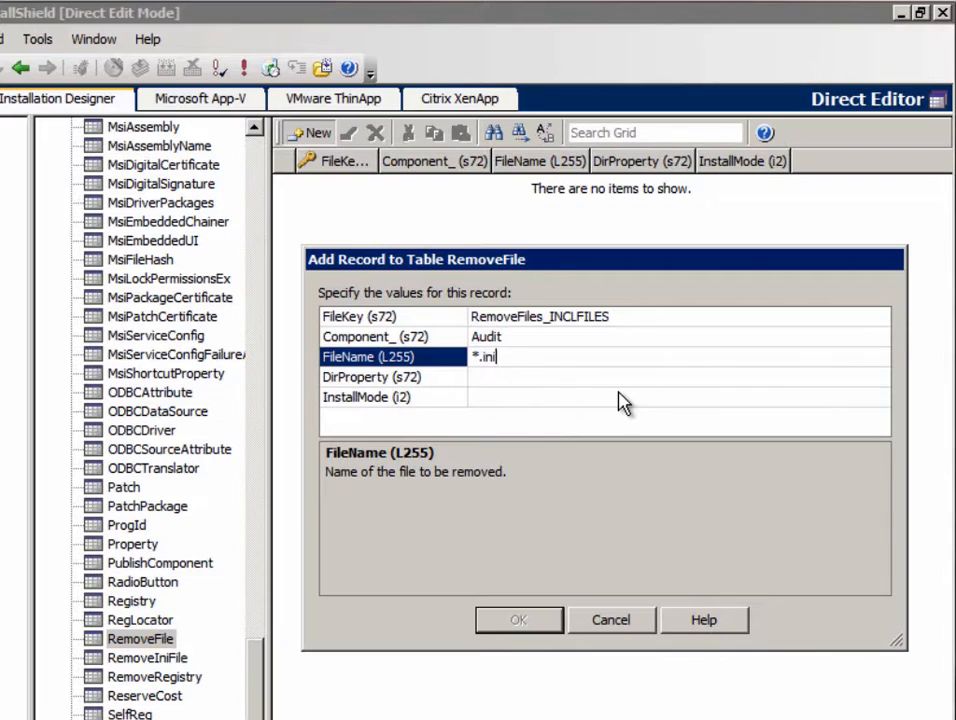
left_click(562, 376)
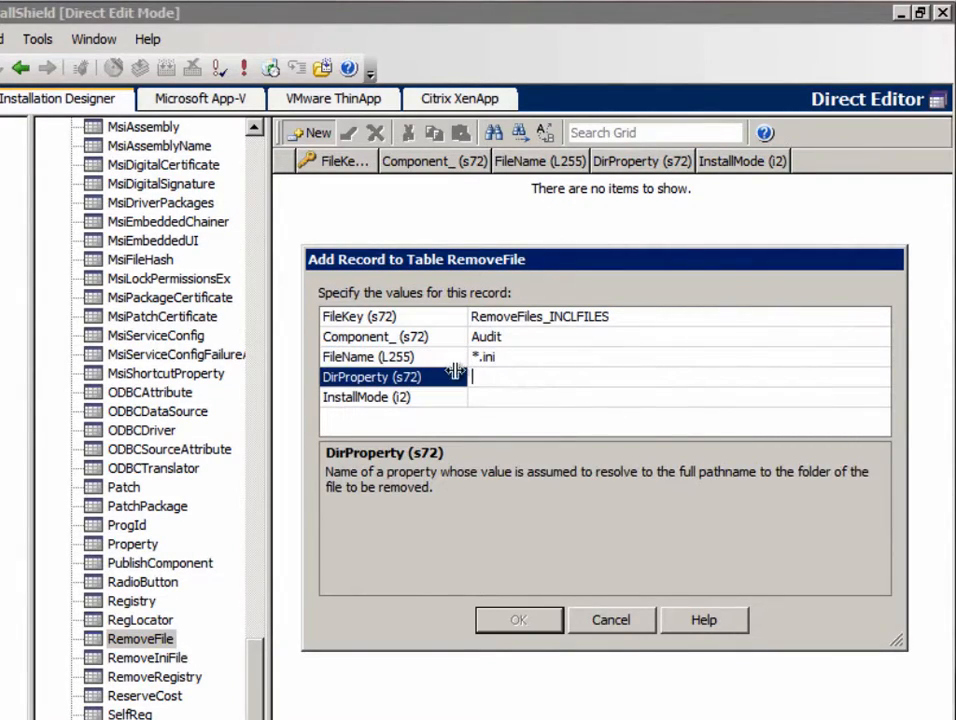
Step: Set the new RemoveFile record's FileName to the wildcard * so that it covers every file
left_click(518, 355)
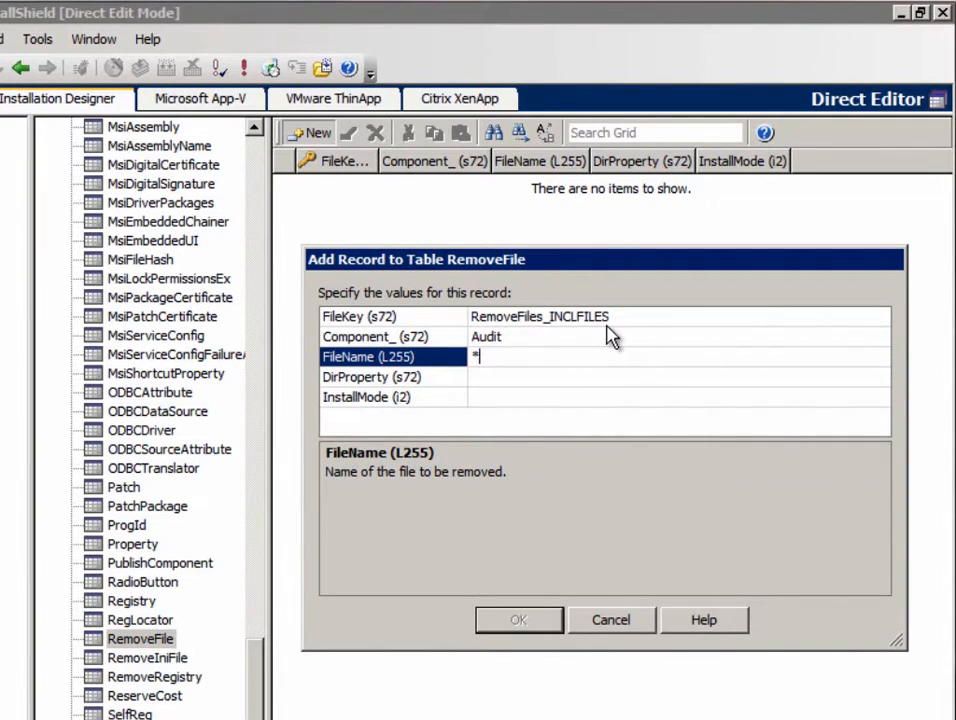
left_click(460, 377)
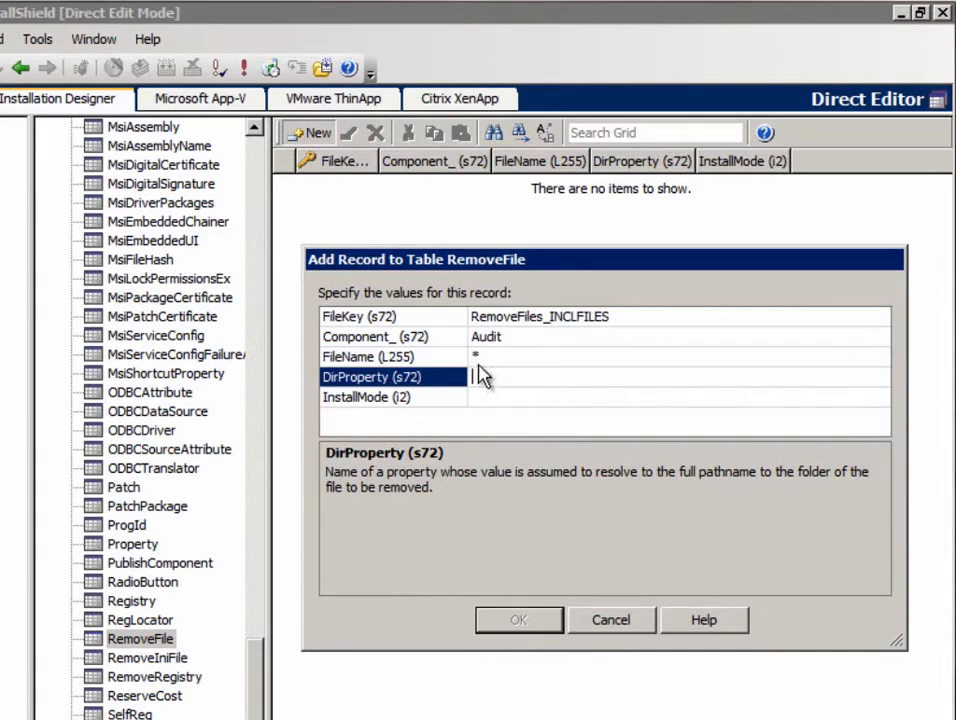
left_click(529, 356)
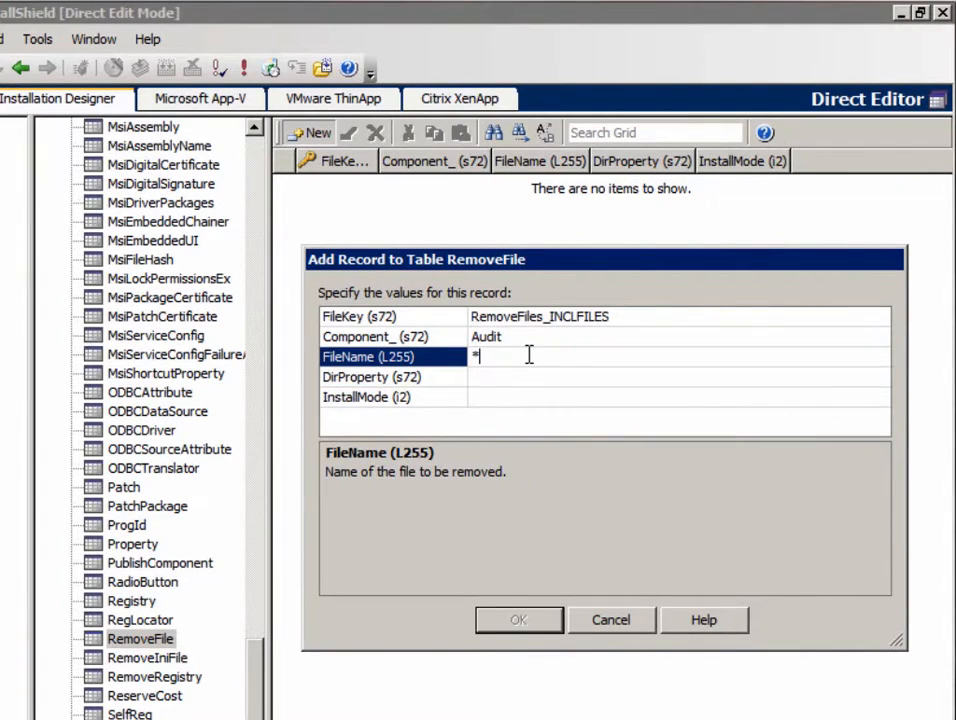
left_click(506, 377)
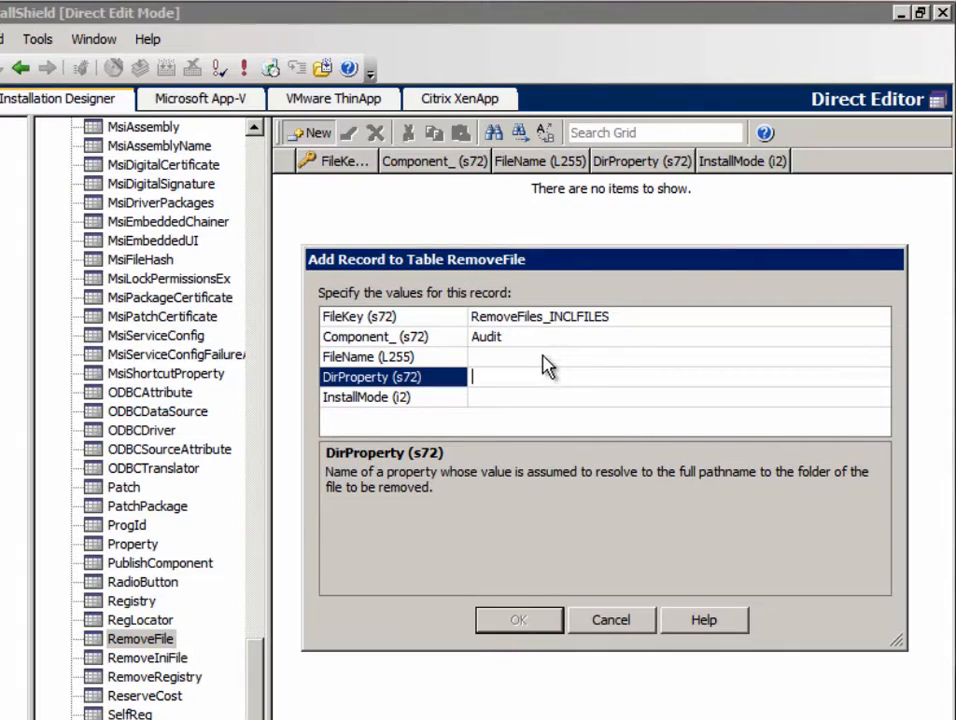
left_click(546, 357)
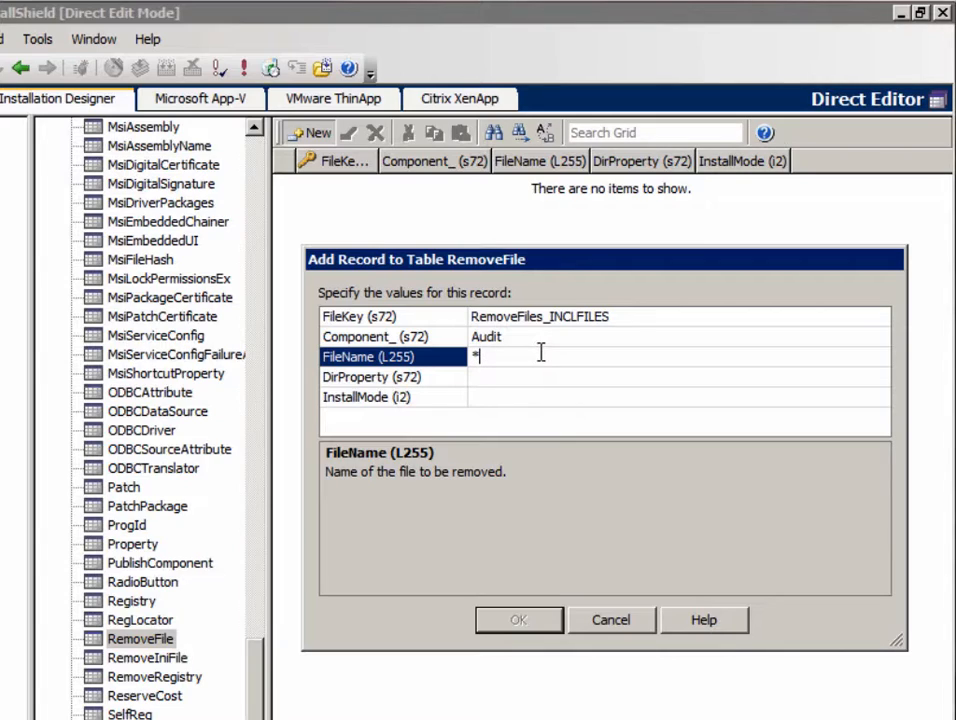
Step: Add the record with DirProperty INCLFILES and InstallMode 2, and fit the FileKey column to its content
left_click(495, 377)
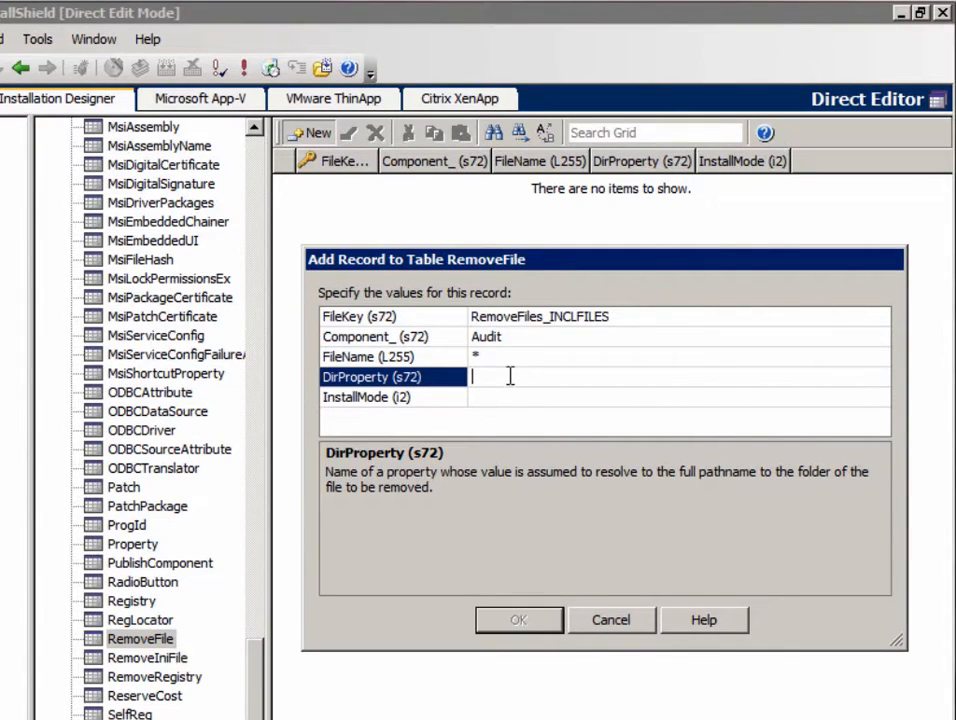
type("INCLFILES")
left_click(505, 398)
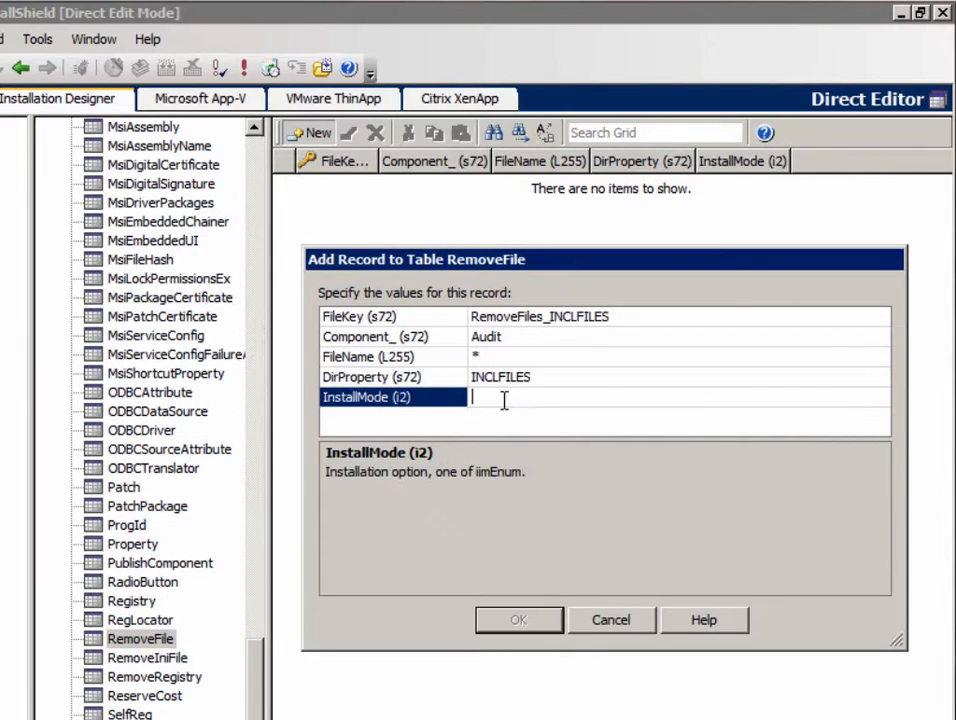
type("2")
left_click(580, 377)
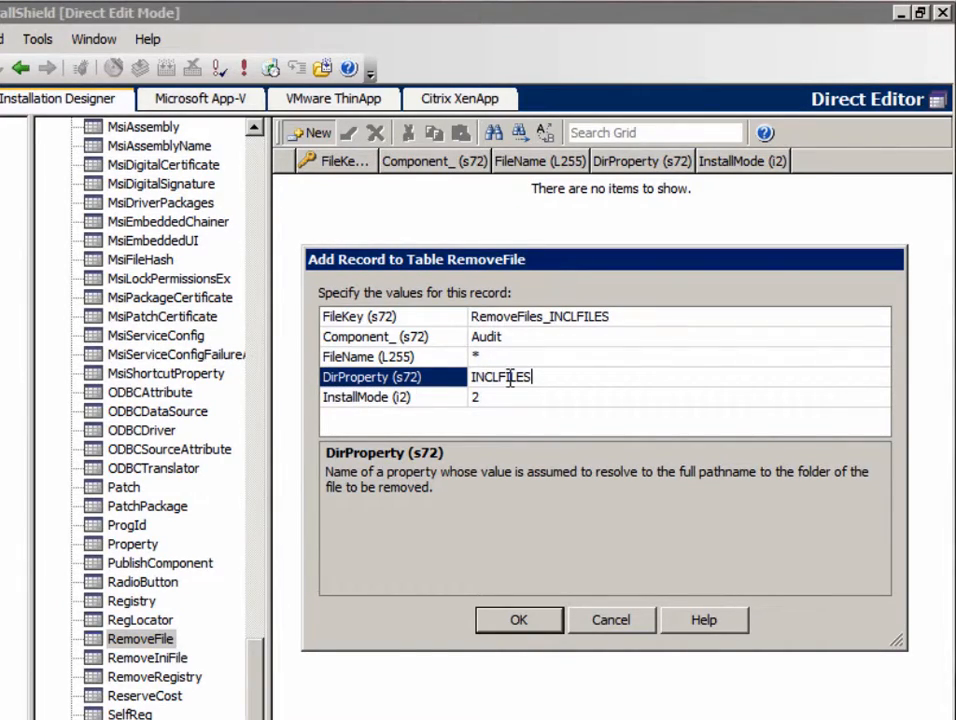
left_click(527, 620)
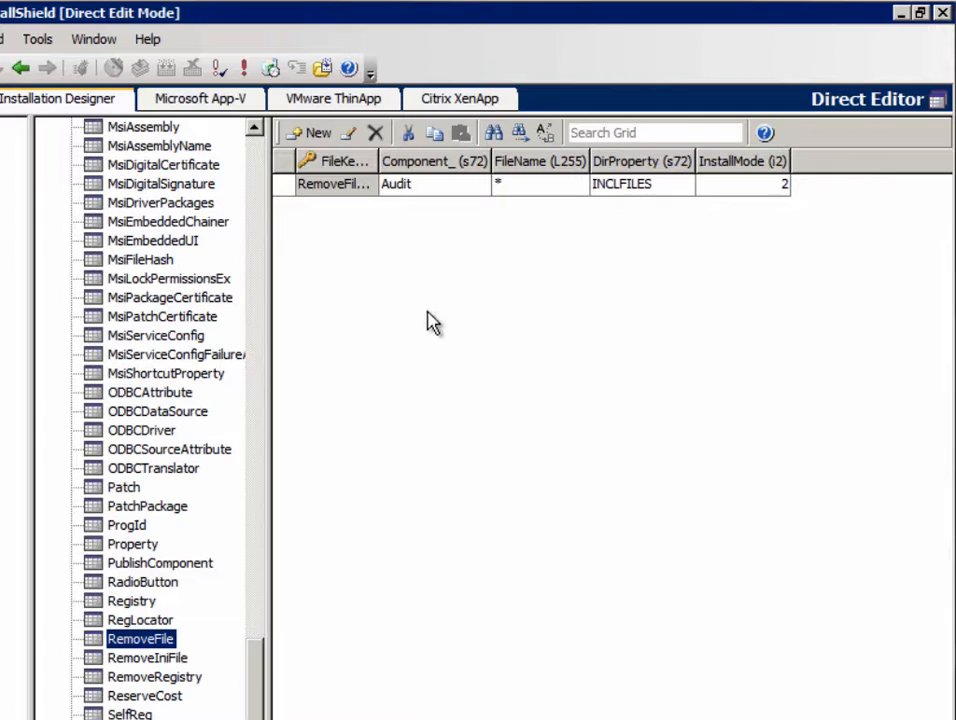
left_click_drag(378, 161, 379, 161)
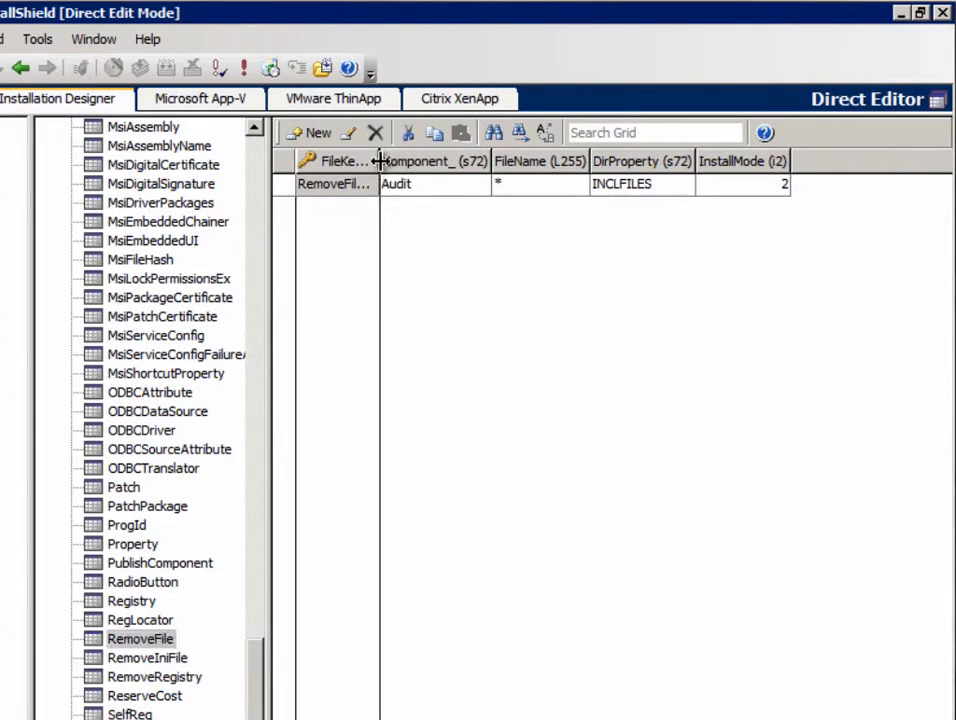
double_click(378, 161)
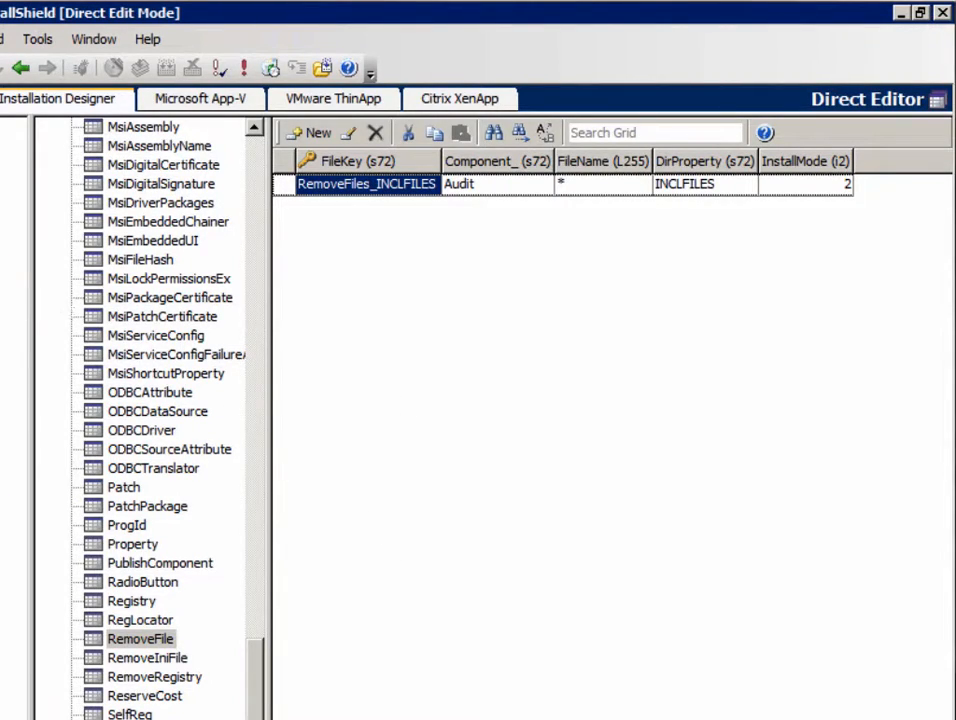
Step: Check the full Destination of R4i Content Assembler.exe in the InclFiles folder under Files and Folders
left_click(2, 285)
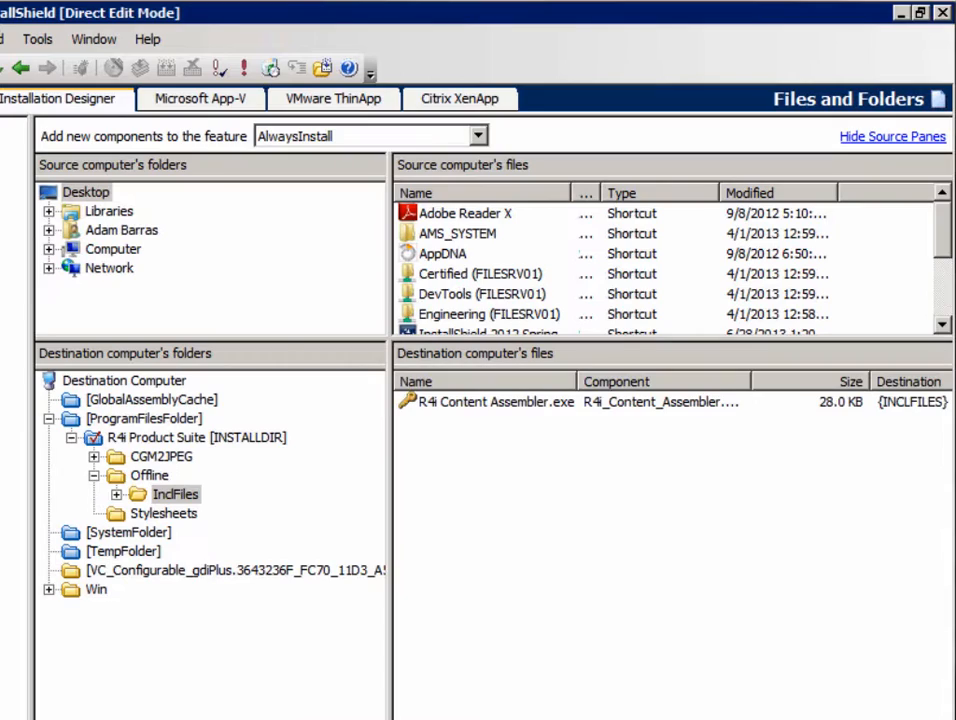
left_click(174, 496)
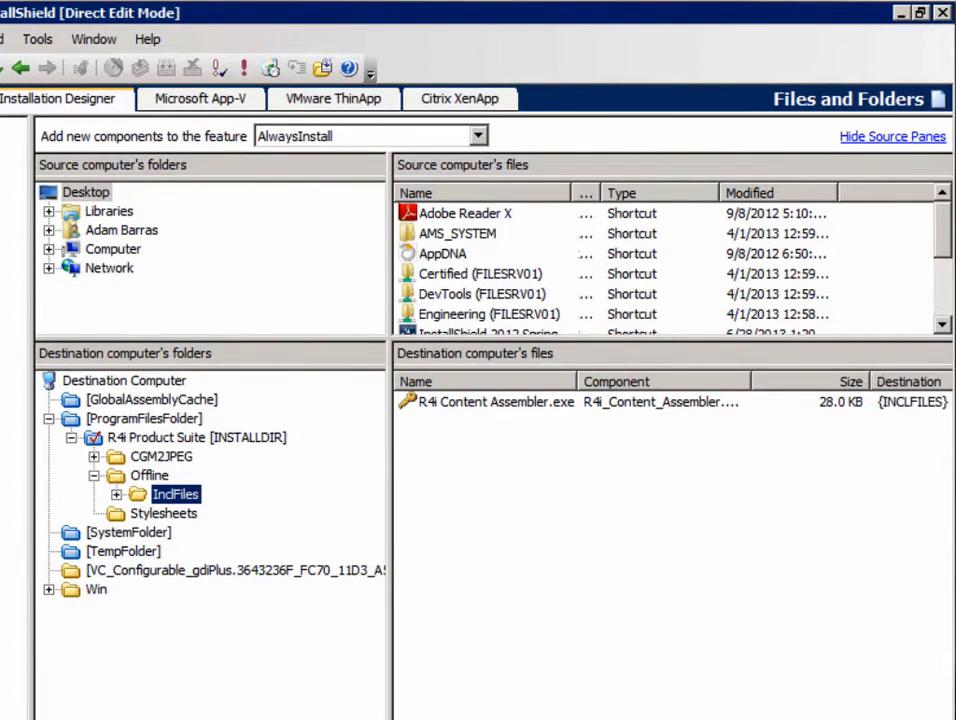
scroll(672, 540, "right", 3)
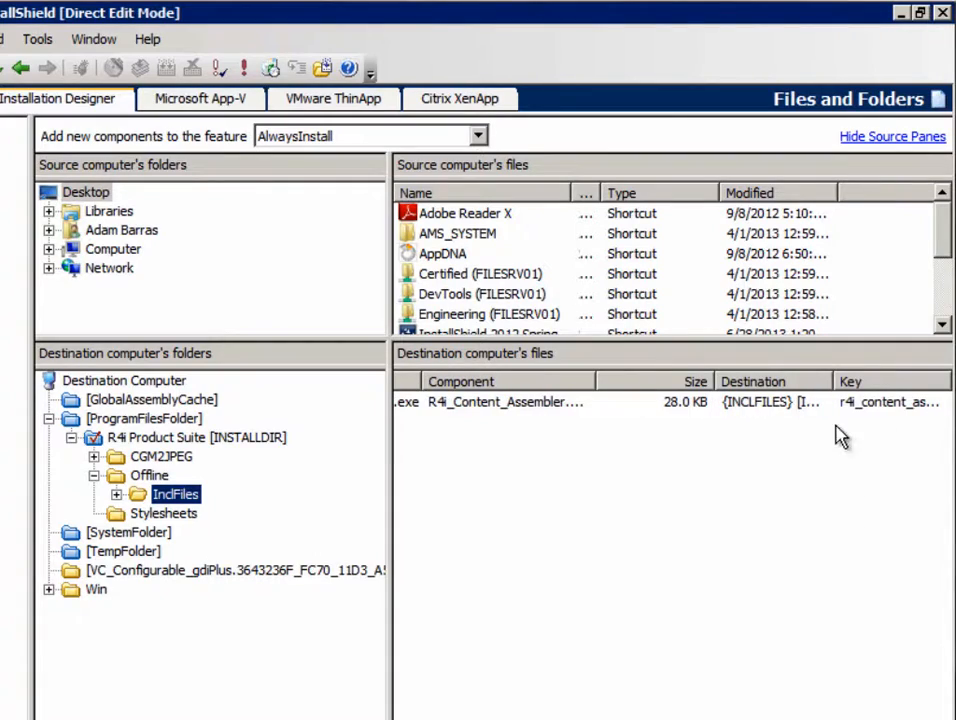
double_click(835, 381)
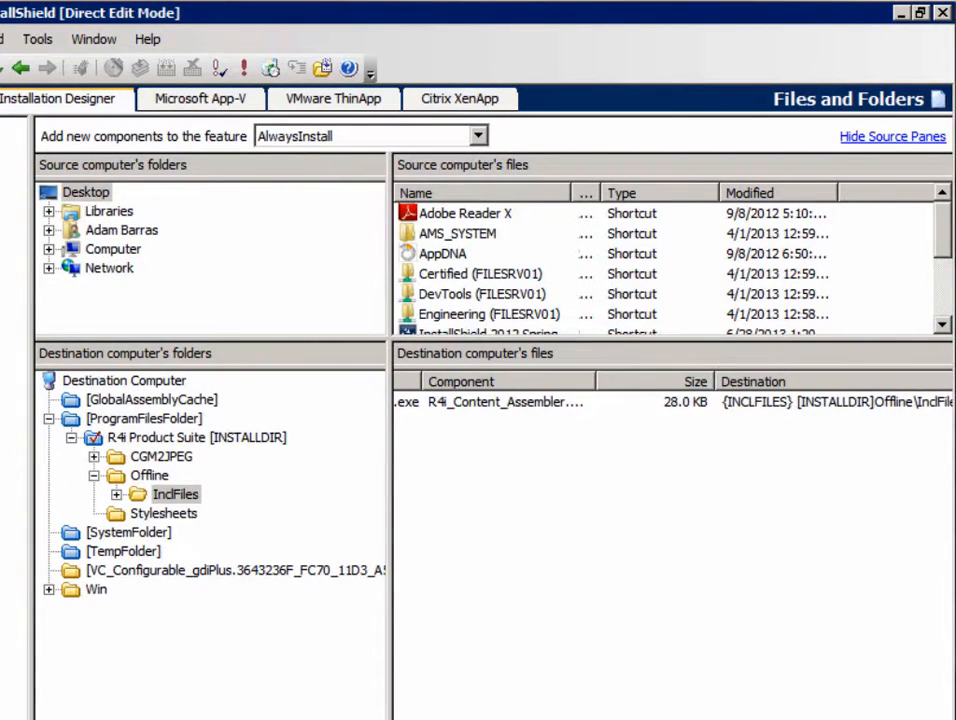
scroll(672, 540, "right", 3)
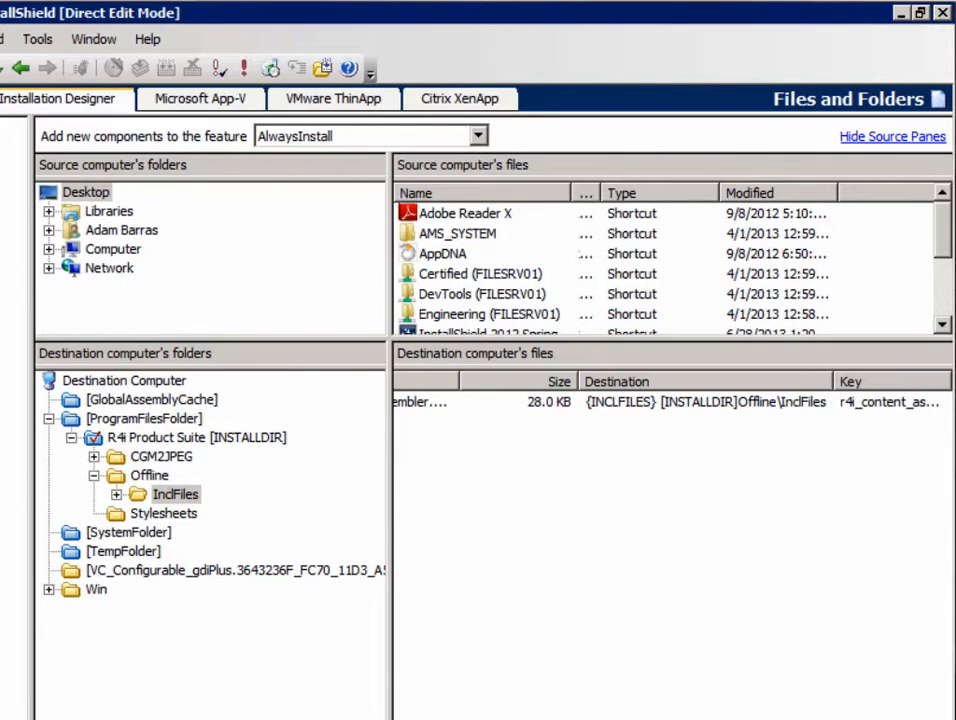
scroll(672, 550, "left", 5)
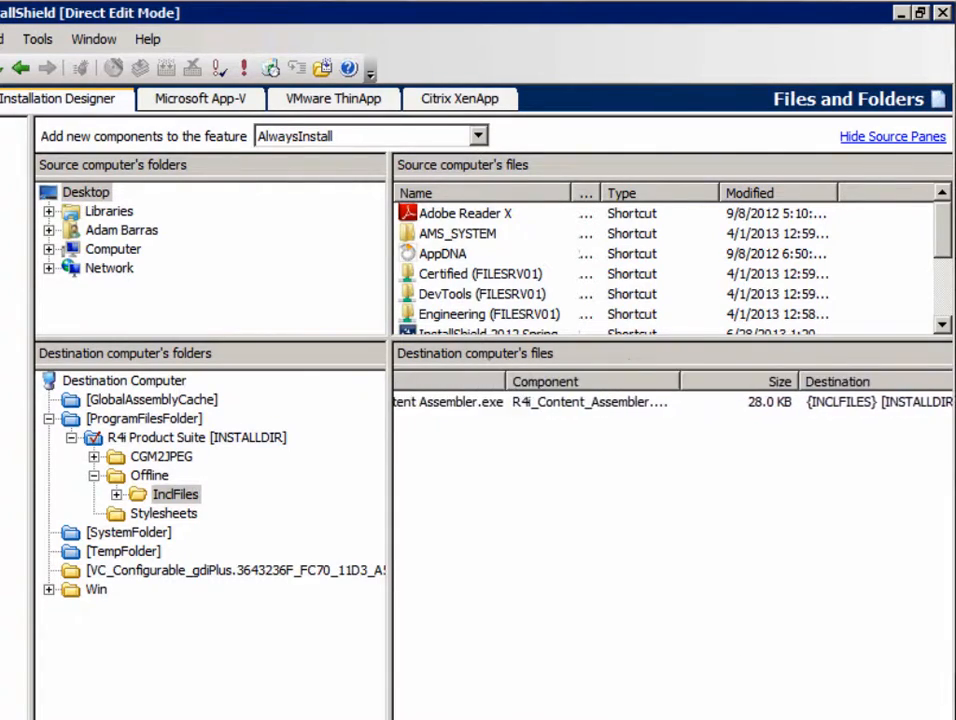
scroll(672, 550, "left", 1)
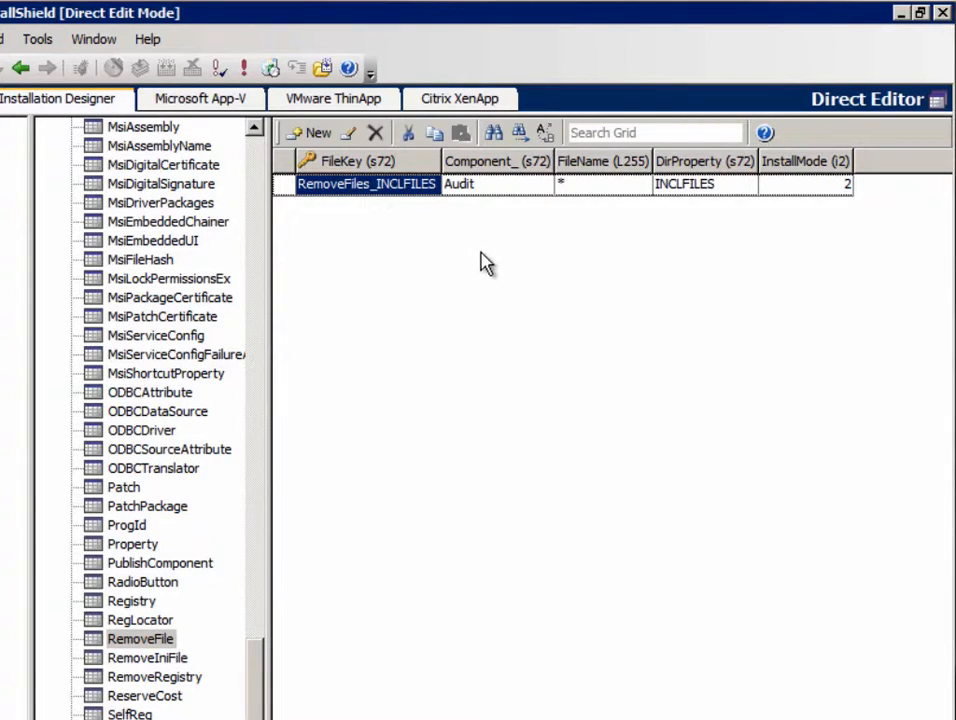
Step: Start a second RemoveFile record with the FileKey RemoveFolder_INCLFILES and the Component_ Audit
left_click(305, 134)
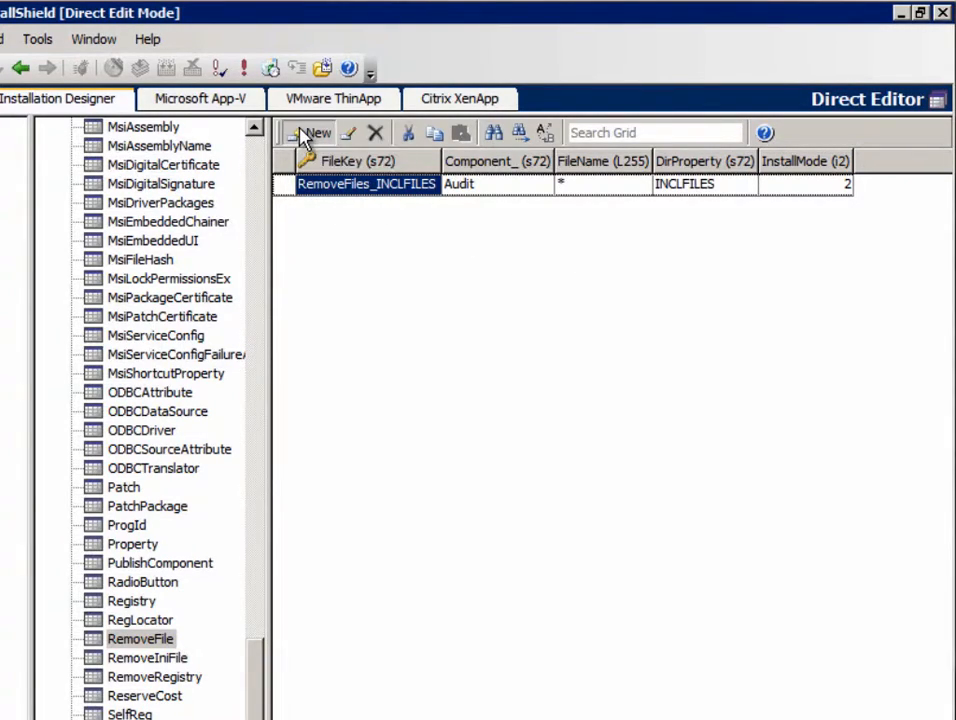
left_click_drag(341, 250, 574, 263)
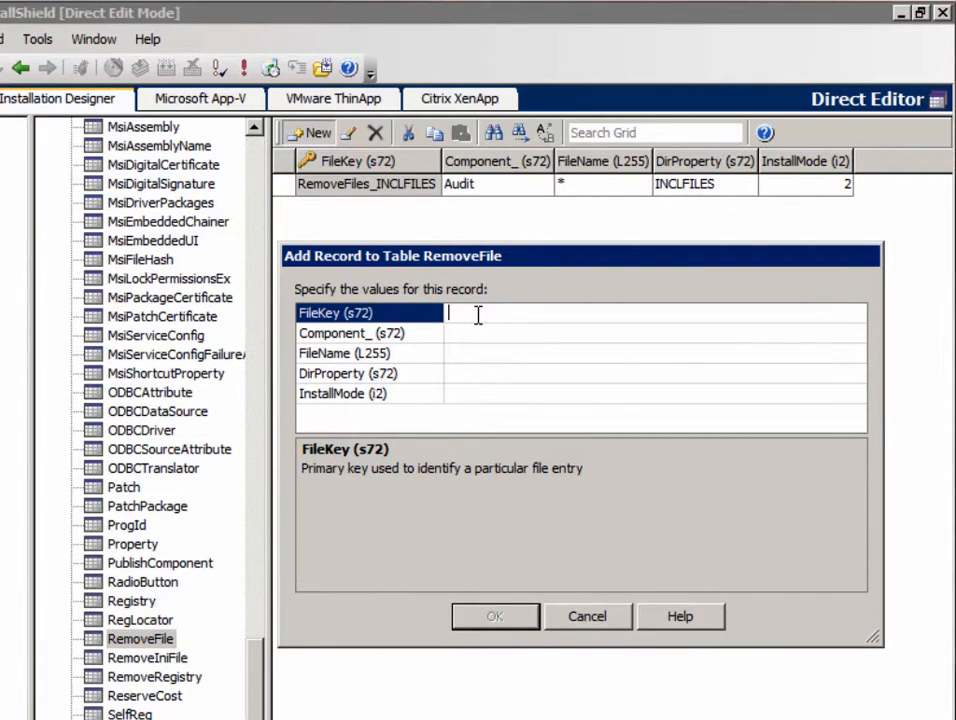
type("RemoveFolder_INCLFILES")
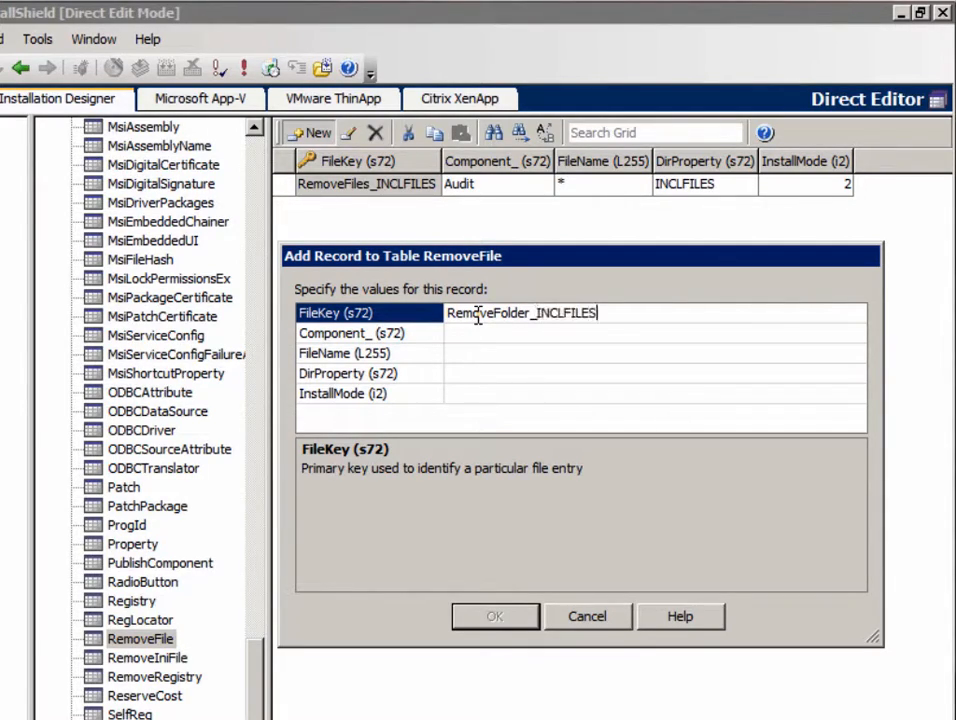
left_click(476, 334)
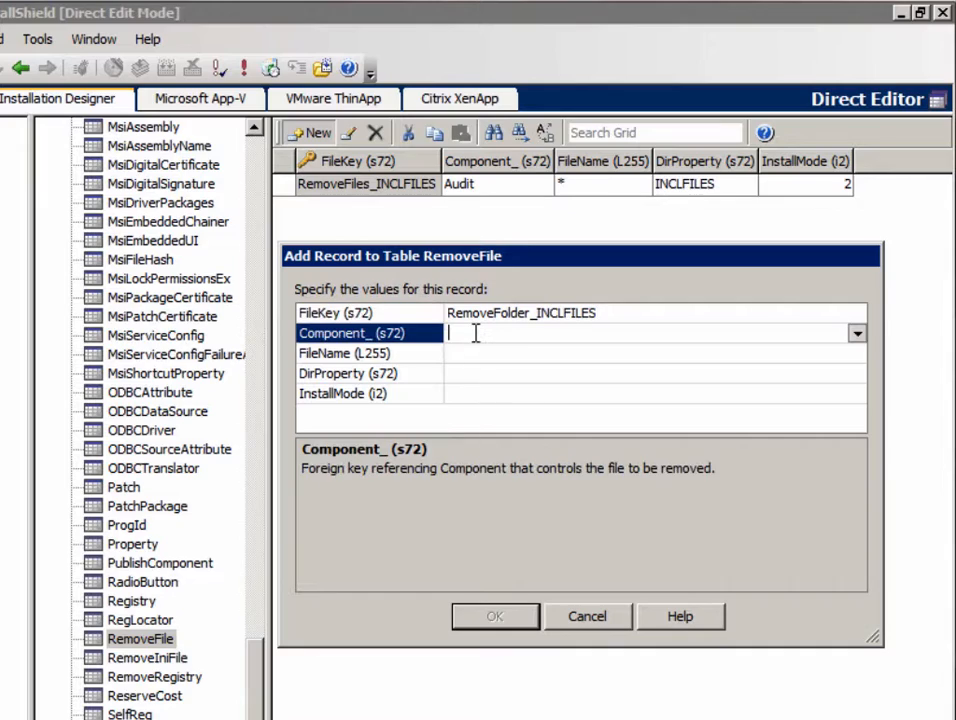
type("Audit")
Step: Add the record with an empty FileName, DirProperty INCLFILES and InstallMode 2, and fit the FileKey column to its content
left_click(463, 356)
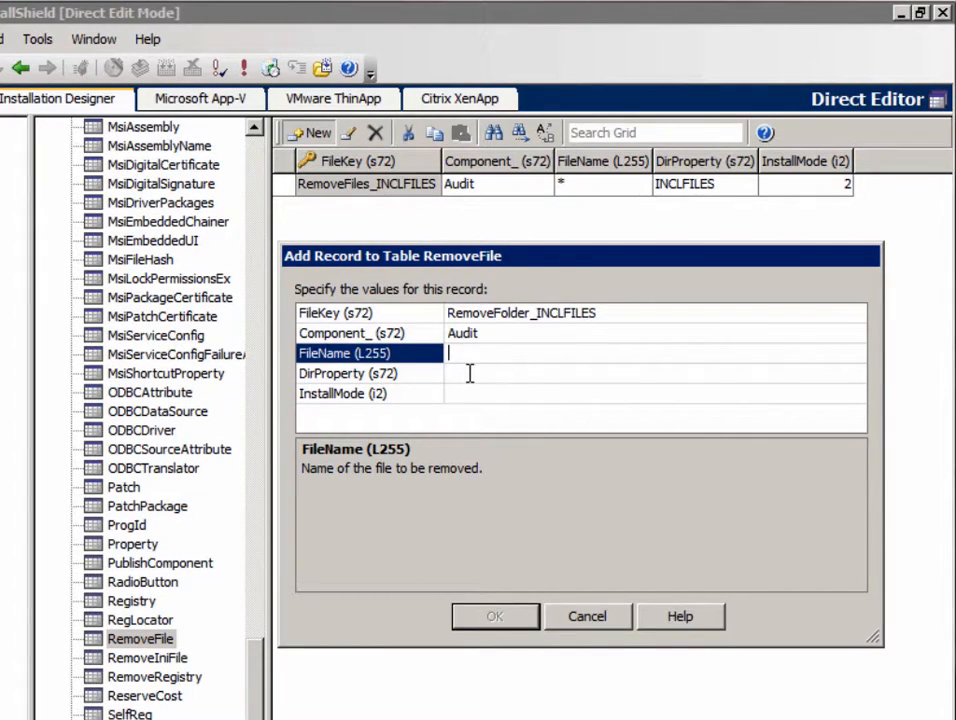
left_click(469, 373)
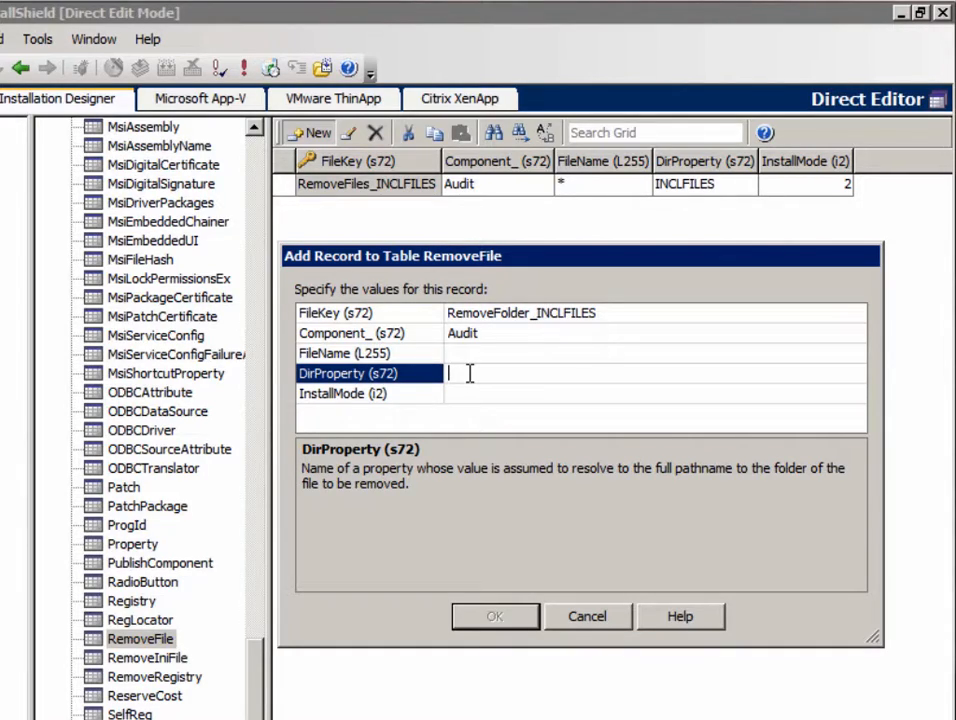
type("INCLFILES")
left_click(497, 401)
type("2")
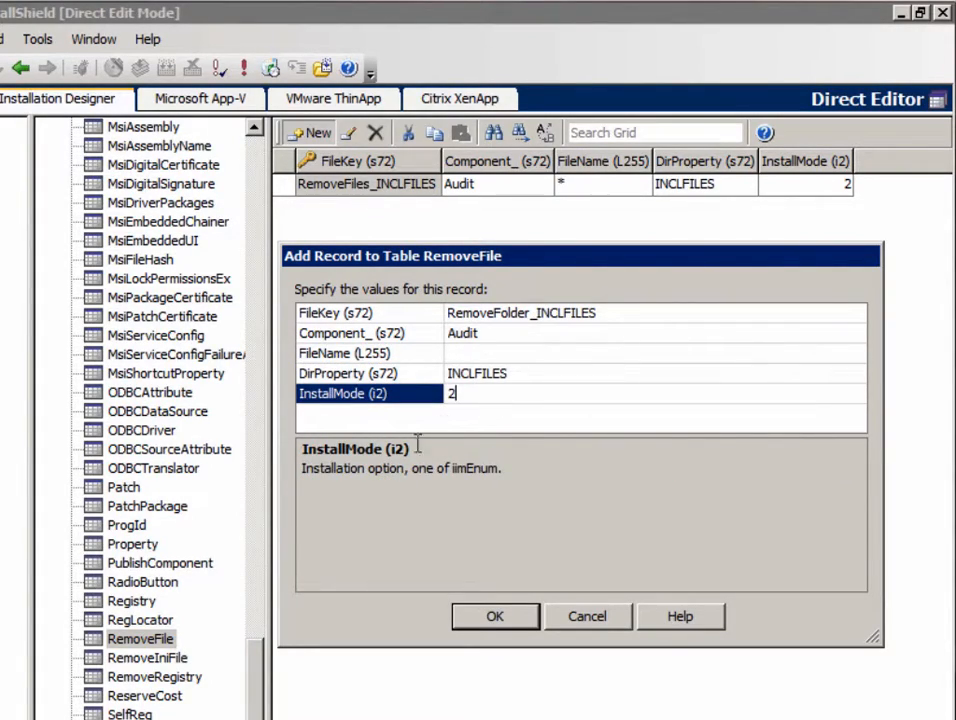
left_click(485, 622)
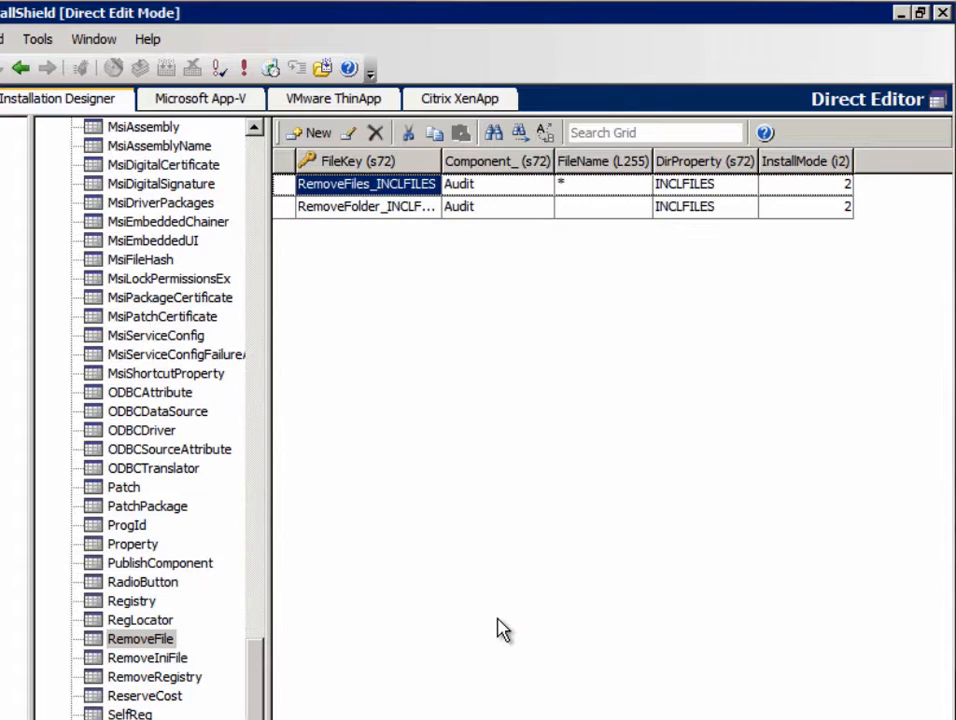
double_click(441, 161)
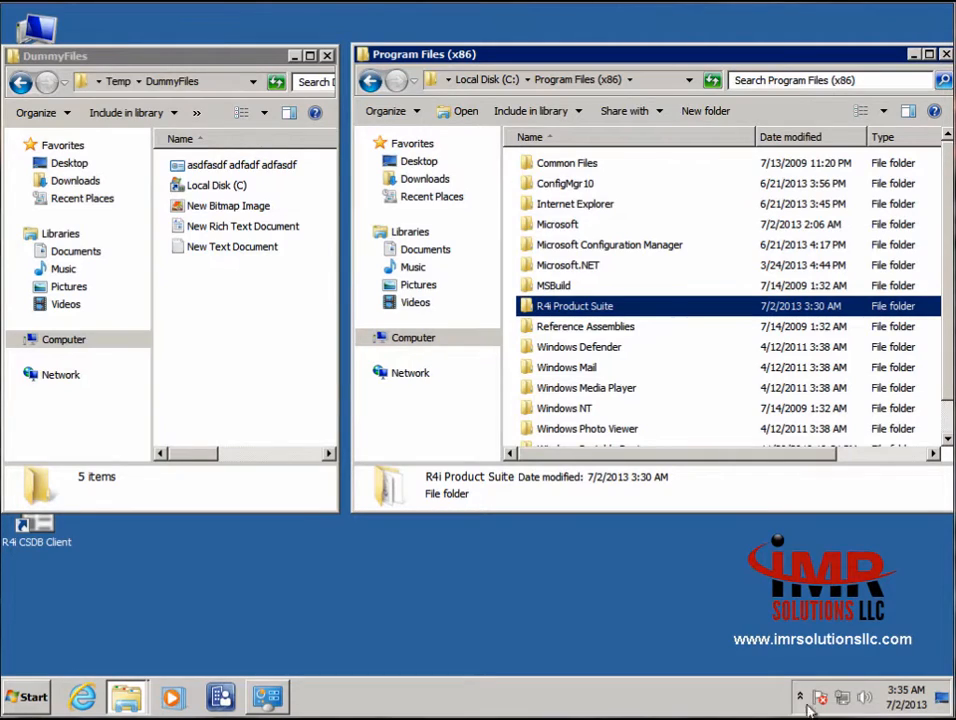
Step: Switch to Windows Explorer and open the folder R4i Product Suite\Offline\InclFiles in Program Files (x86)
double_click(576, 308)
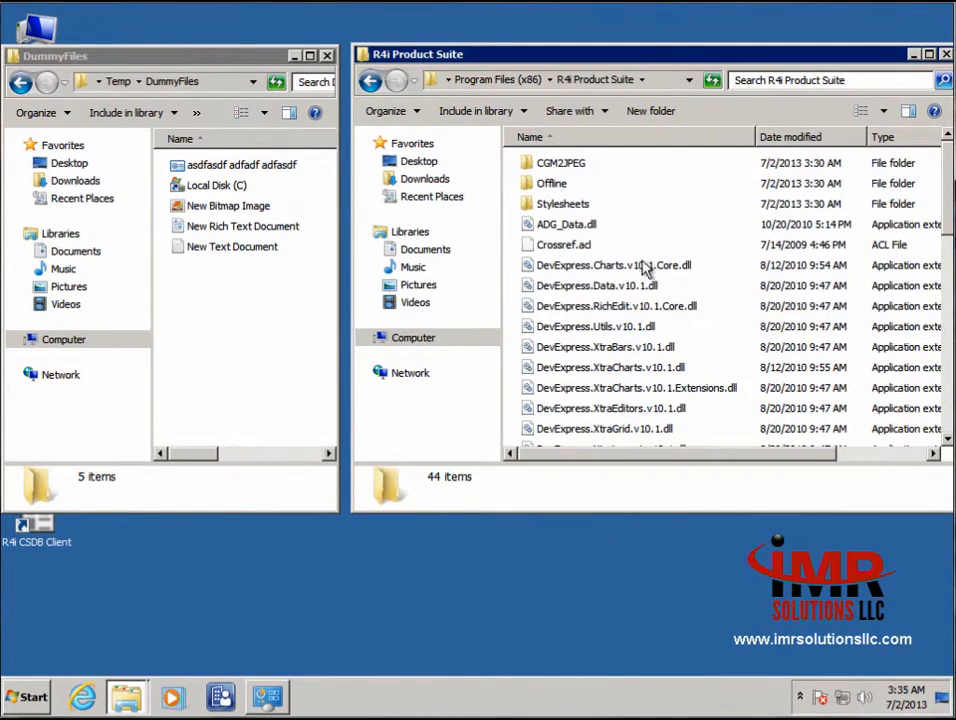
double_click(560, 185)
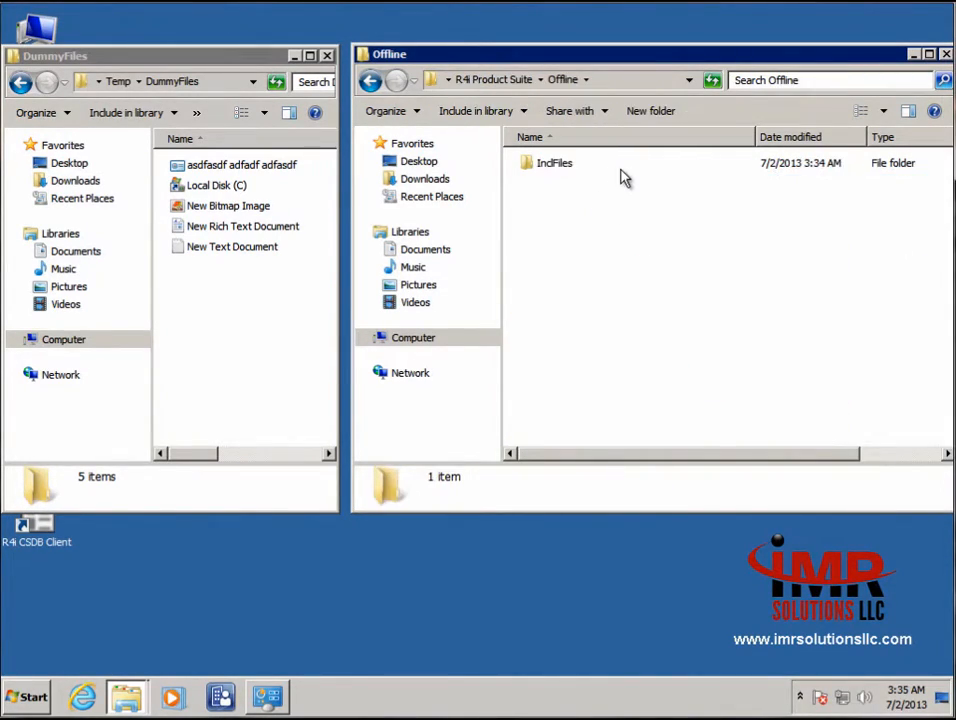
double_click(568, 168)
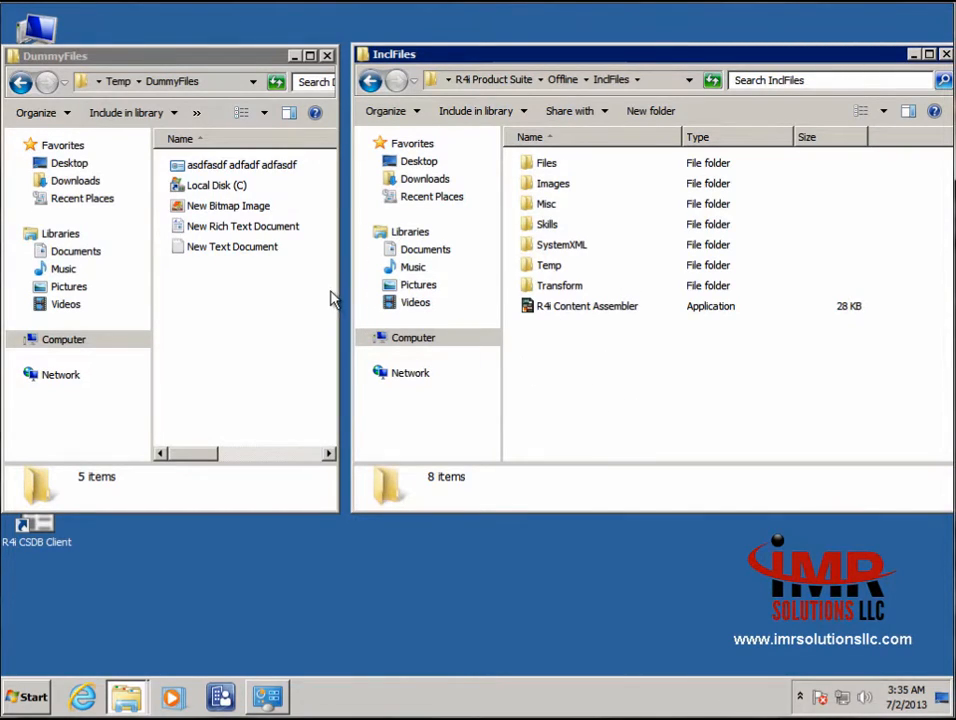
Step: Copy all the items in the Temp\DummyFiles folder to the clipboard
left_click_drag(282, 288, 189, 160)
right_click(277, 188)
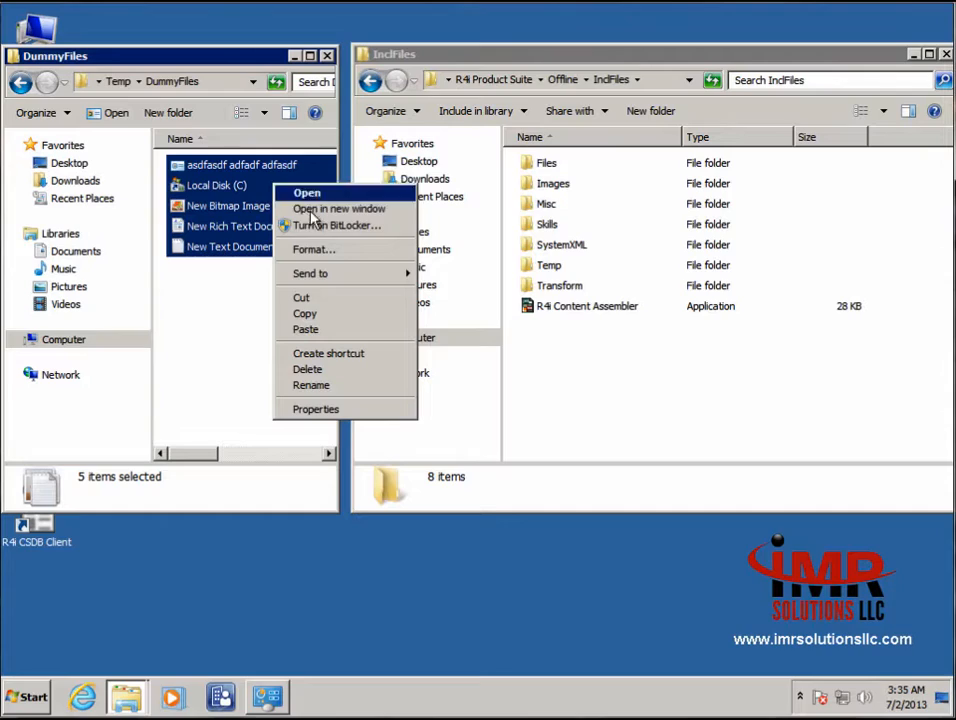
left_click(320, 314)
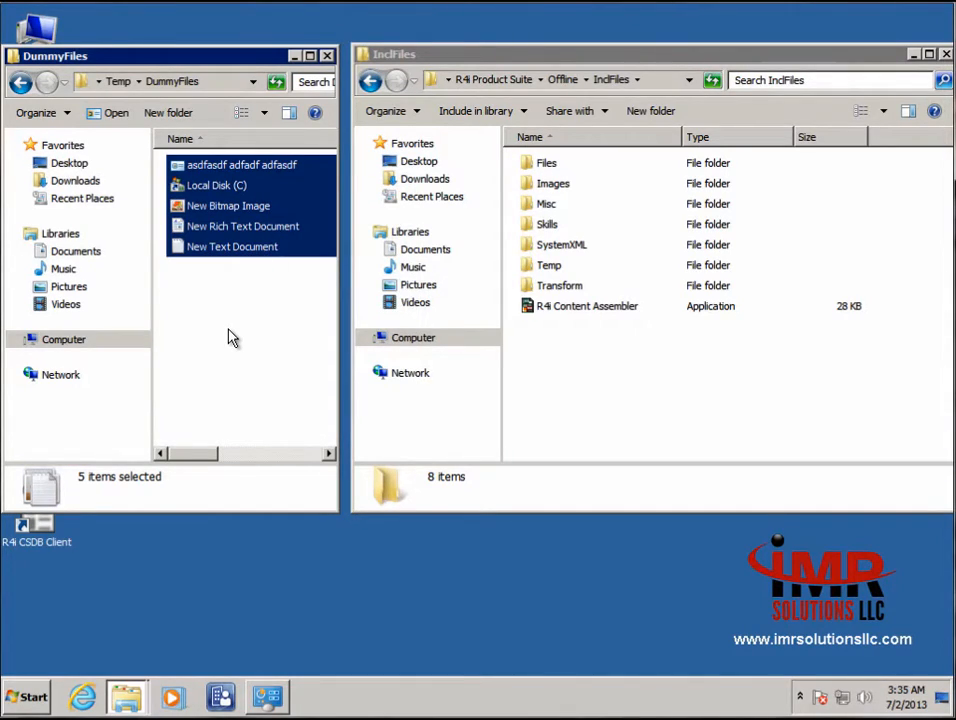
Step: Paste the copied dummy files into the R4i Product Suite\Offline\InclFiles folder and allow the copy to proceed
left_click(553, 364)
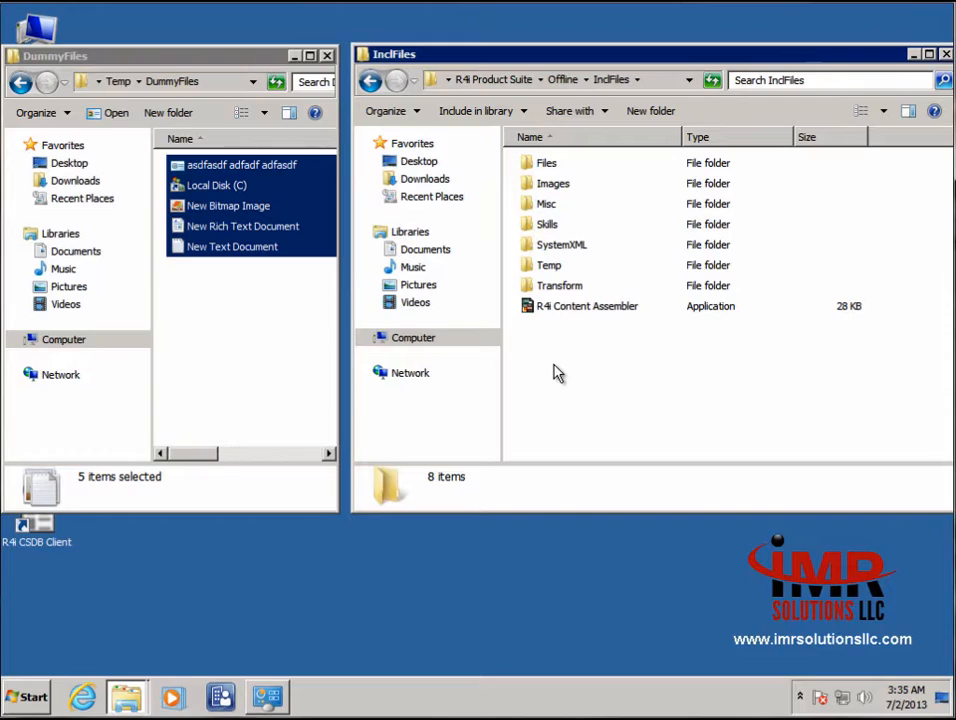
right_click(553, 360)
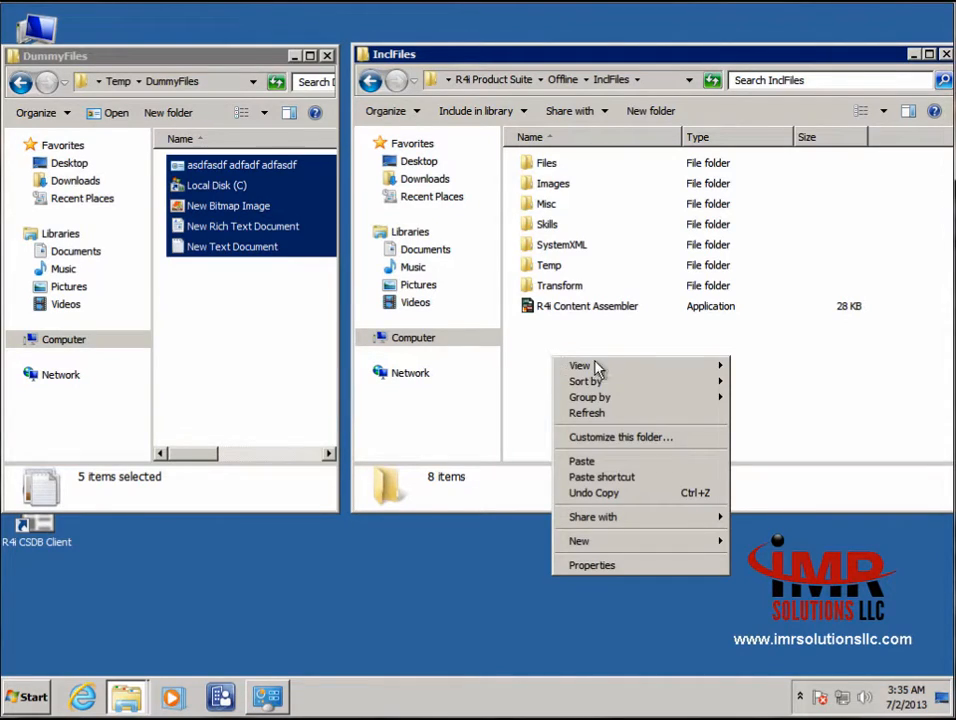
left_click(606, 461)
left_click(463, 410)
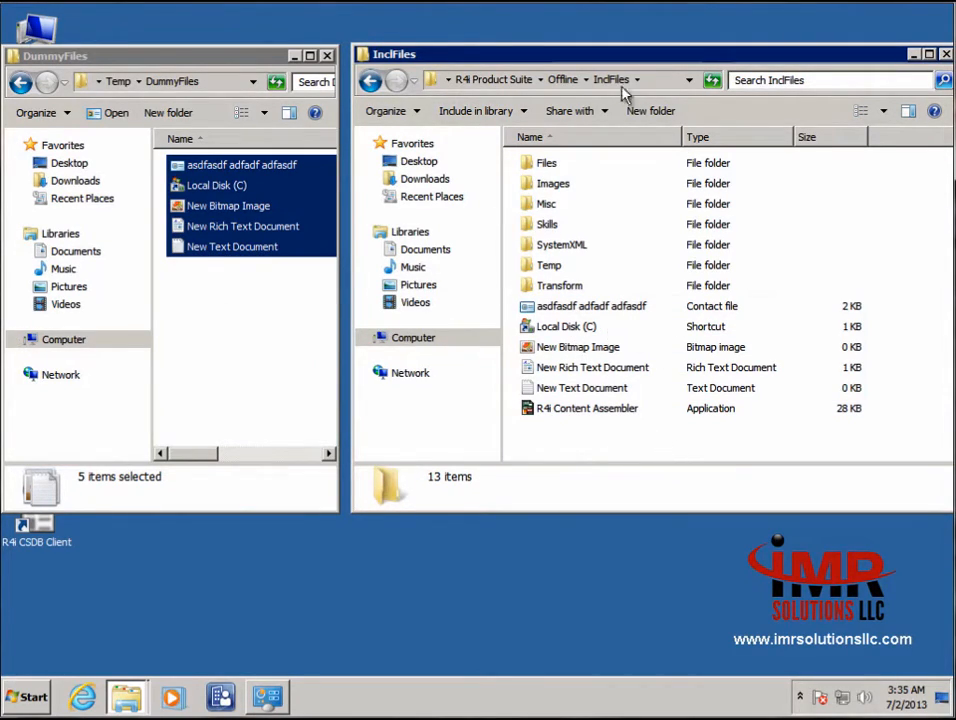
Step: Go up from InclFiles to the Program Files (x86) folder and clear the file selection in DummyFiles
left_click(567, 82)
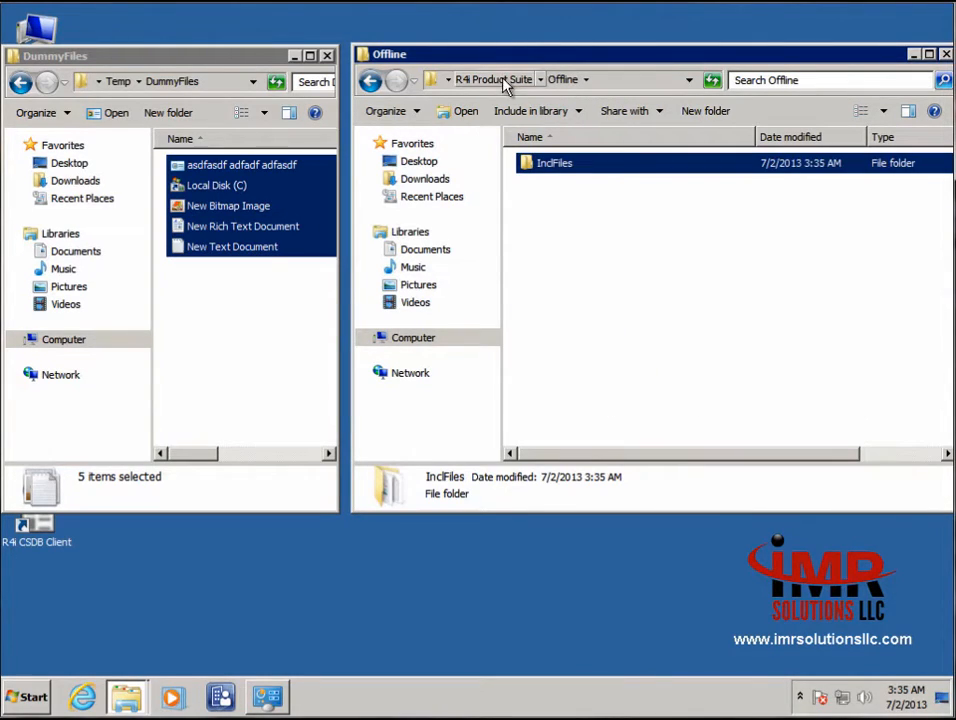
left_click(505, 82)
left_click(501, 82)
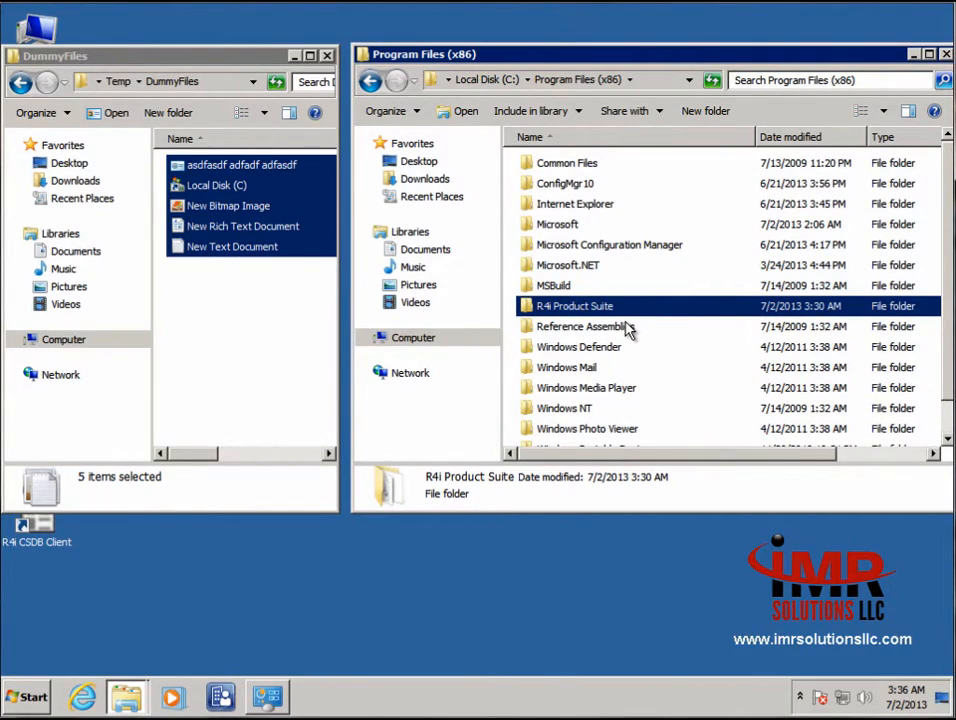
left_click(260, 297)
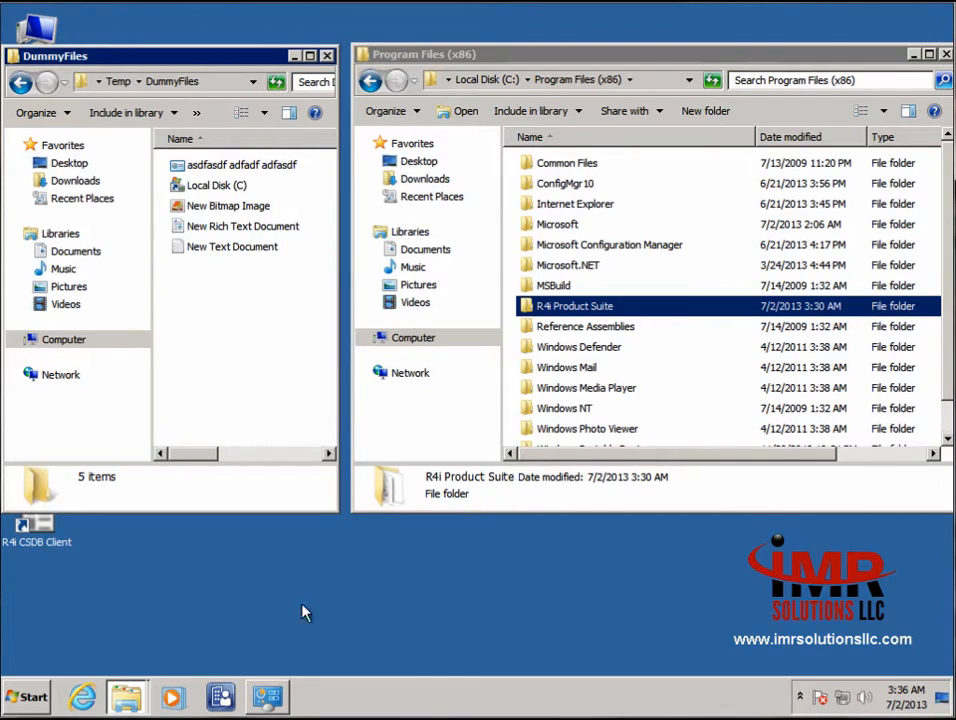
Step: Switch to Programs and Features, refresh the program list and uninstall R4i CSDB Client, allowing the installer to make changes
left_click(268, 700)
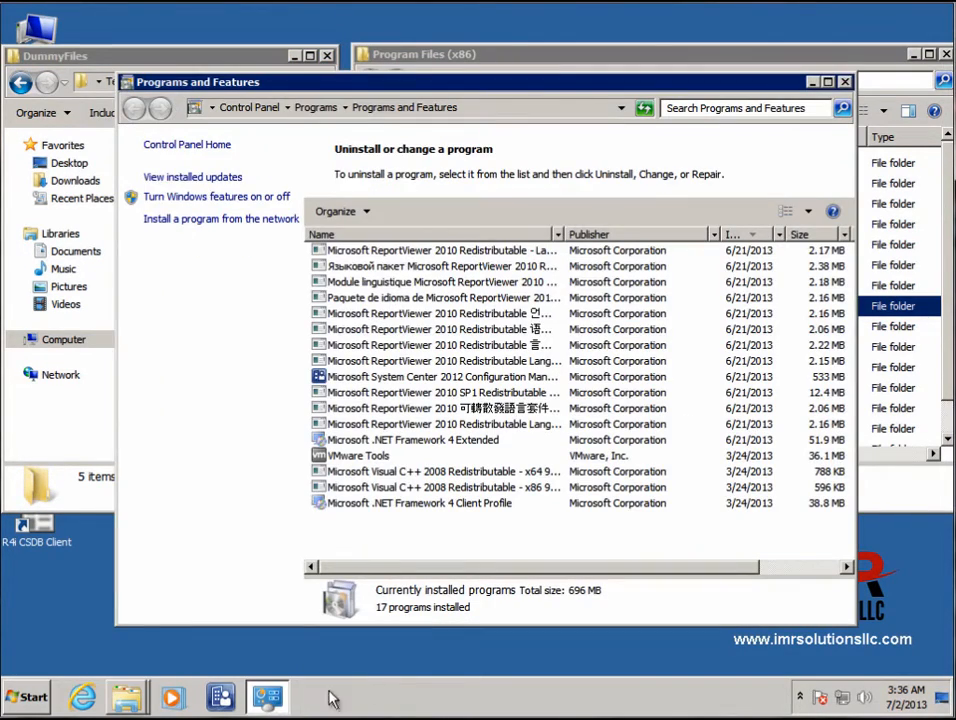
left_click(644, 112)
left_click(386, 266)
left_click(330, 252)
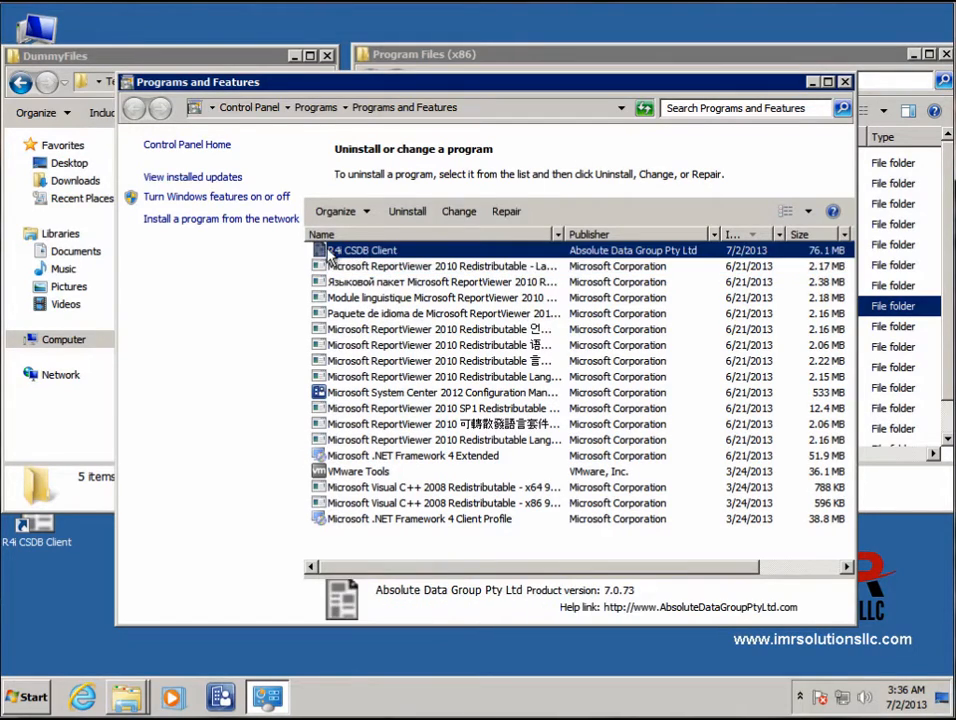
left_click(405, 212)
left_click(567, 353)
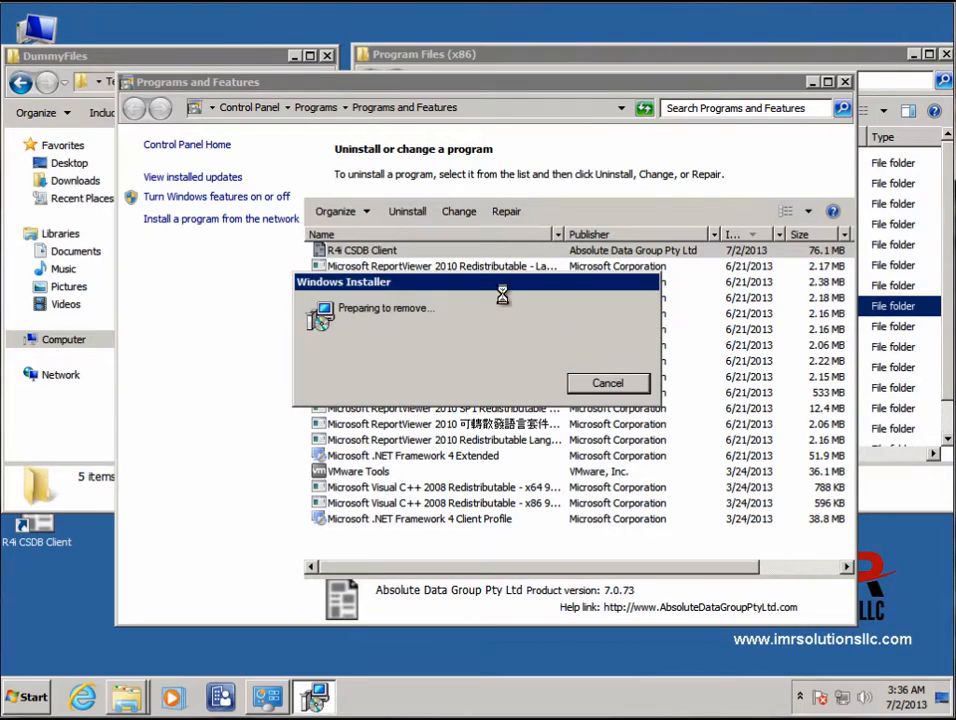
left_click(812, 83)
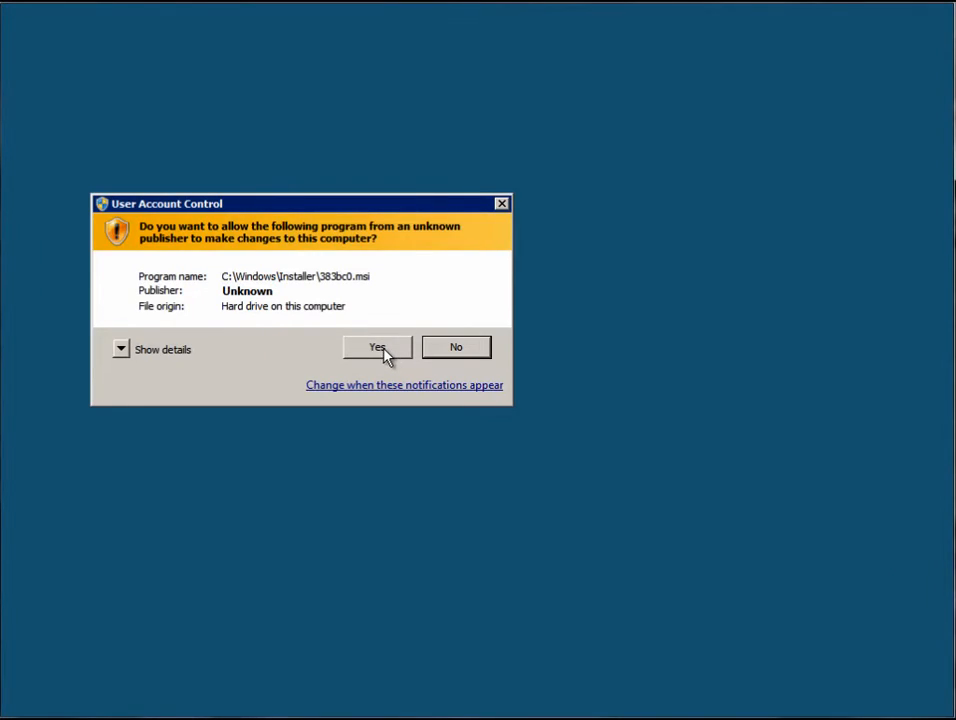
left_click(385, 350)
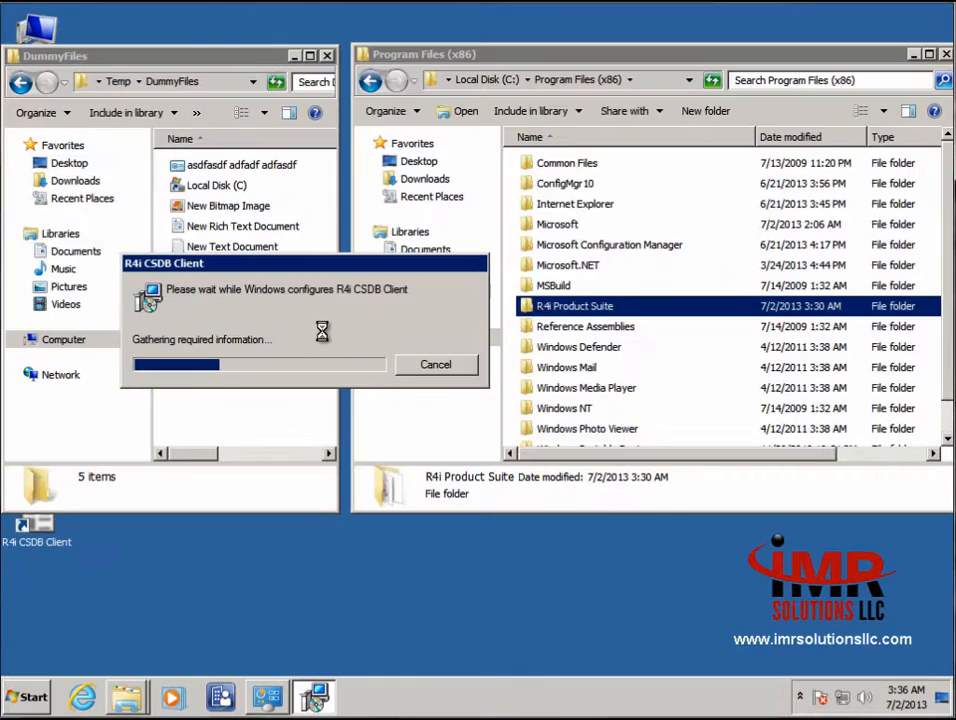